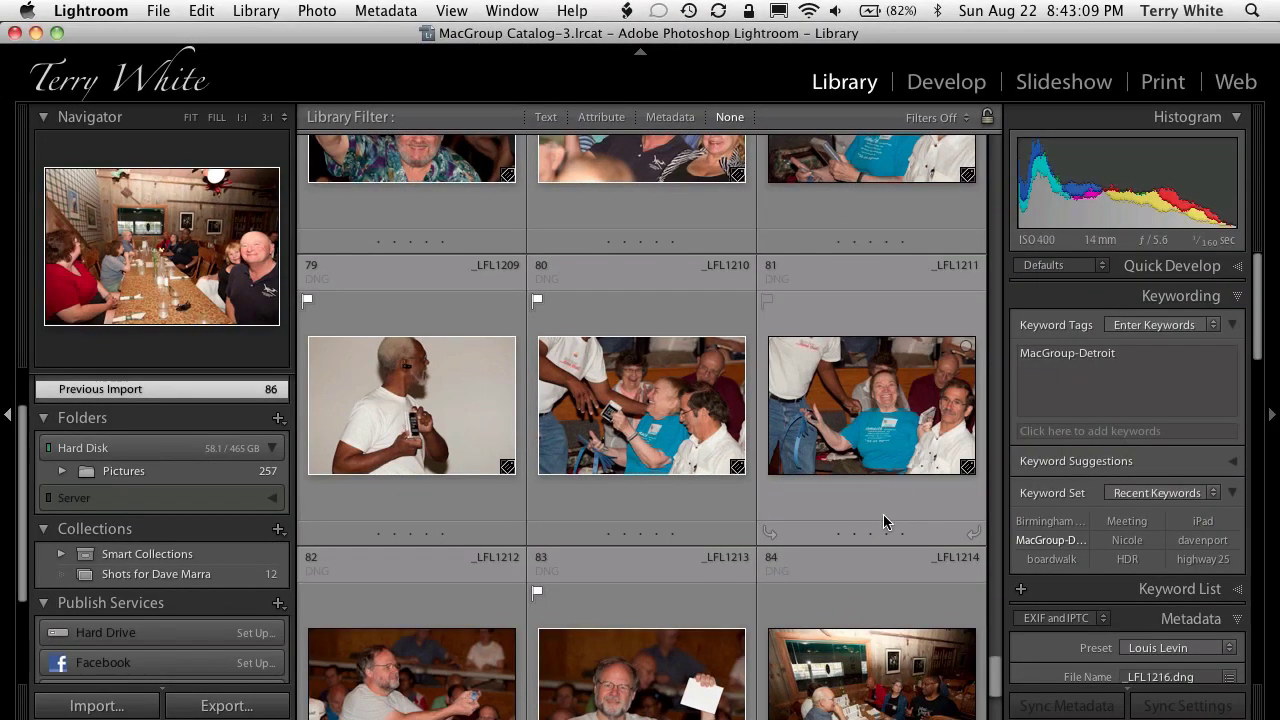
Set up the Facebook publish service from the Publish Services panel
scroll(856, 490, "down", 3)
scroll(856, 492, "down", 2)
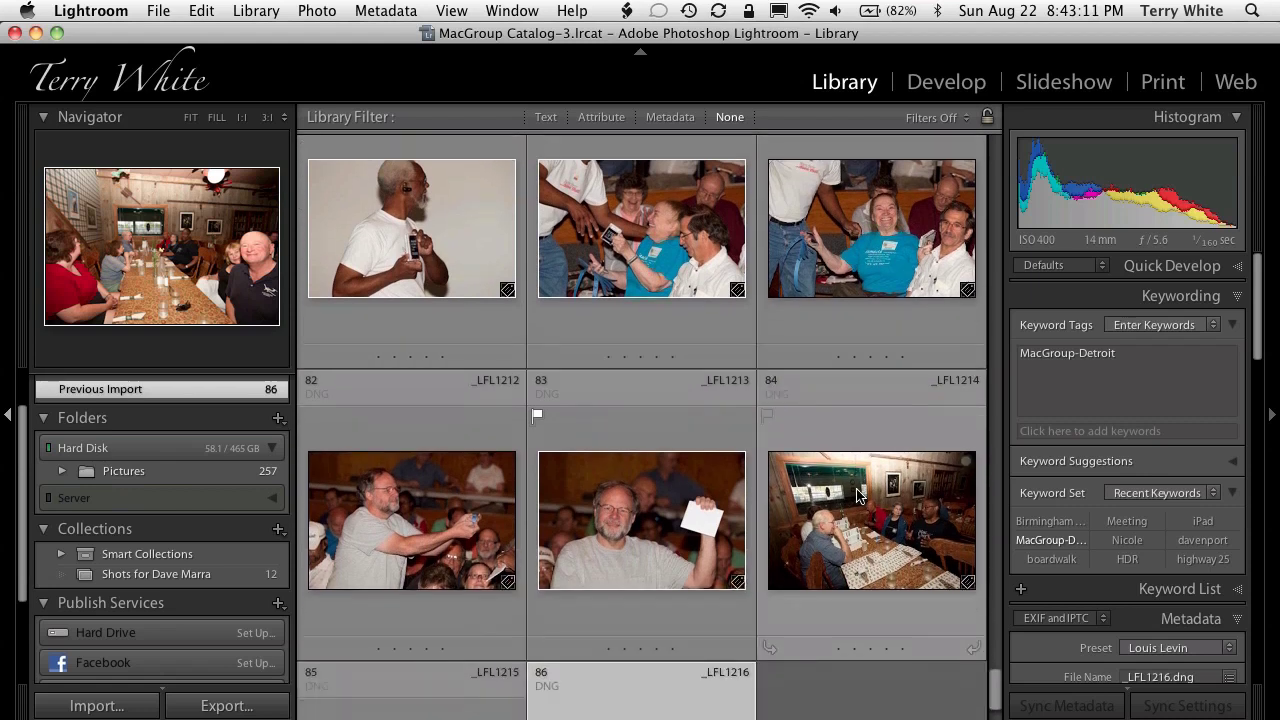
scroll(856, 492, "up", 3)
scroll(856, 494, "up", 3)
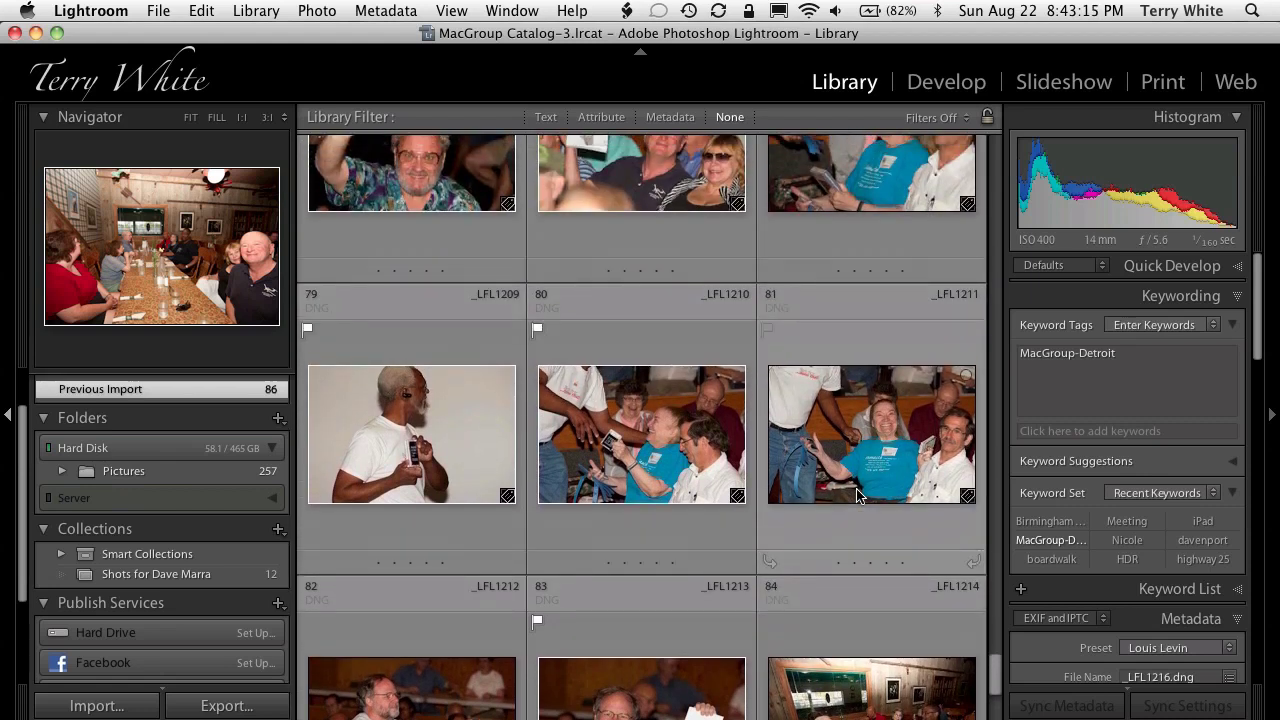
scroll(856, 493, "up", 2)
scroll(856, 493, "up", 1)
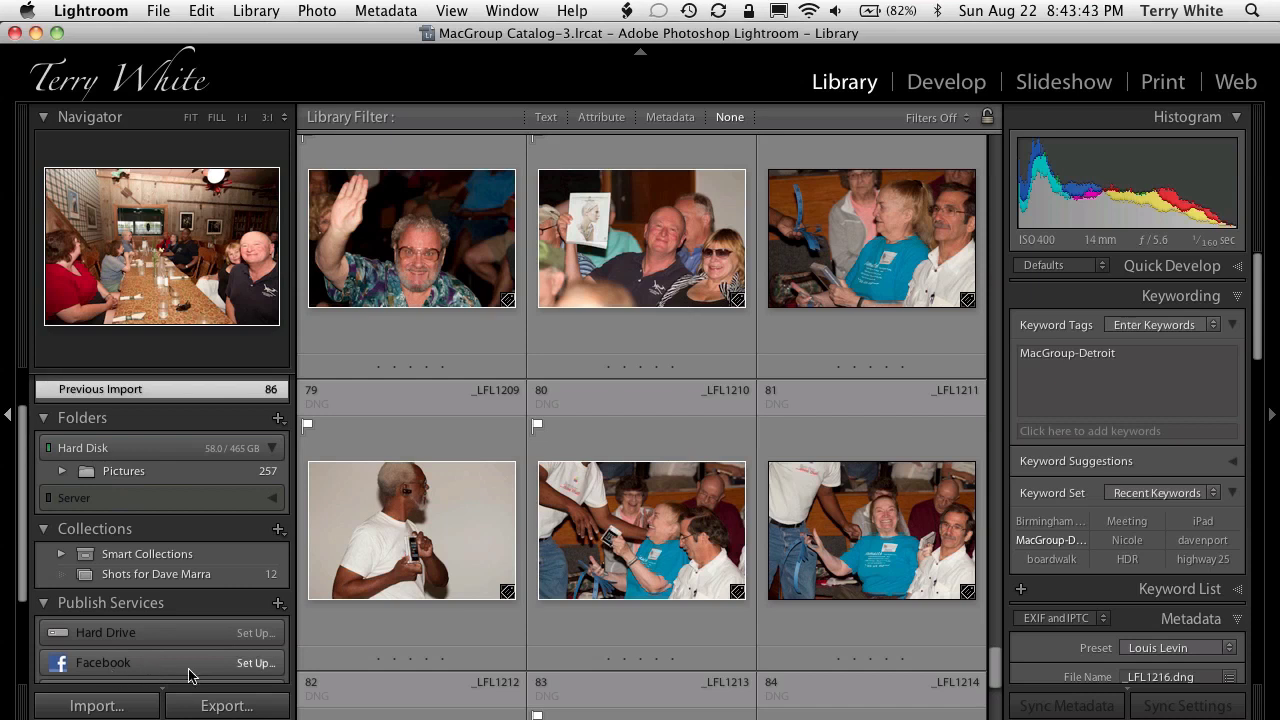
left_click(255, 664)
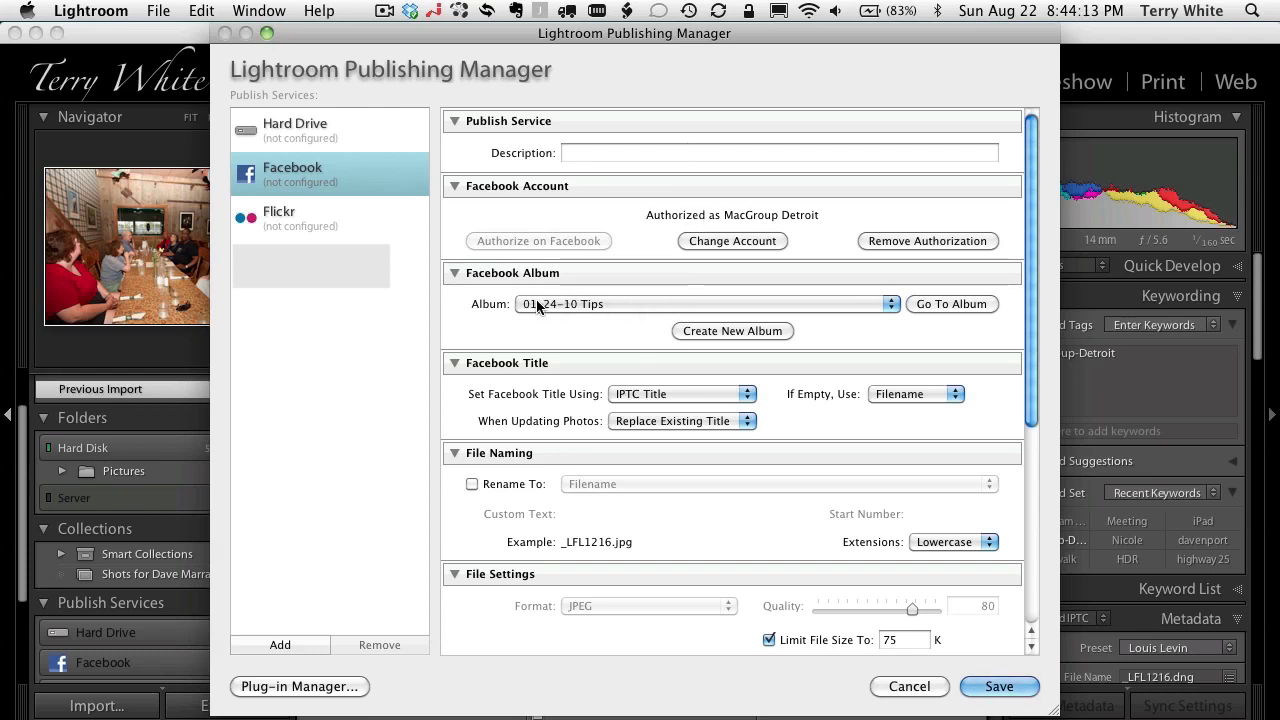
Check the existing Facebook albums without changing them, then begin a new album
left_click(642, 311)
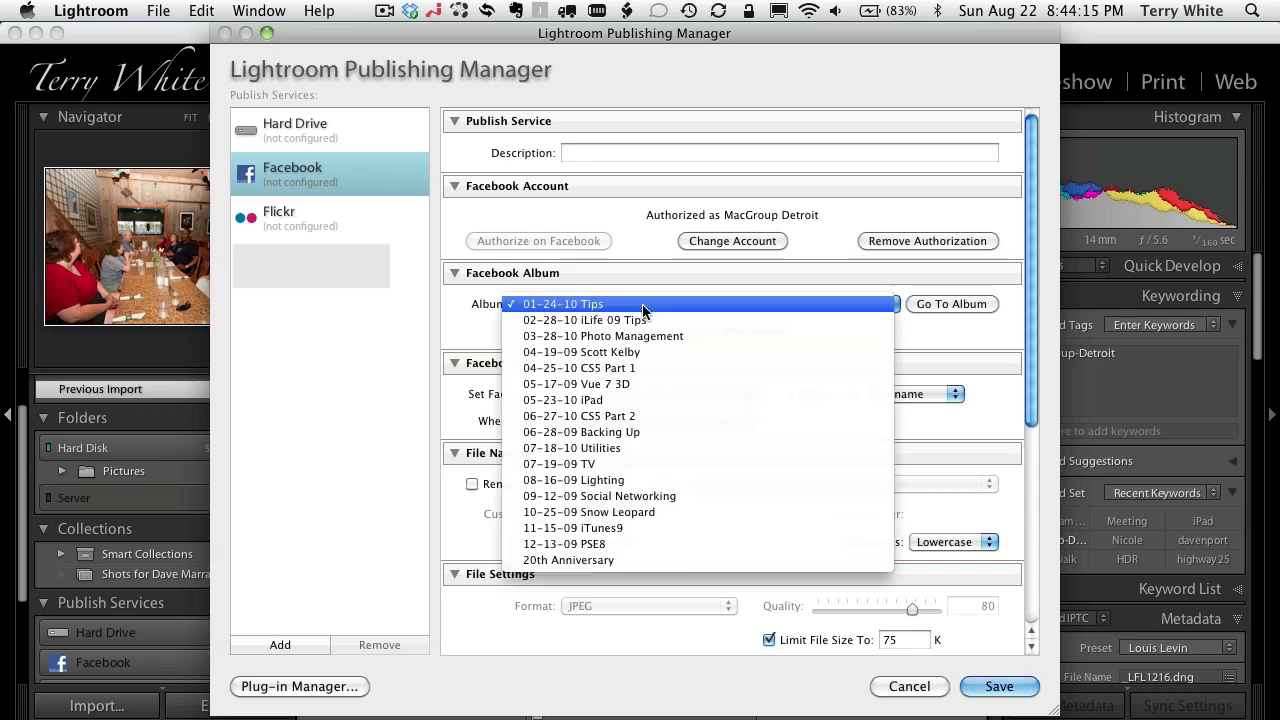
left_click(630, 628)
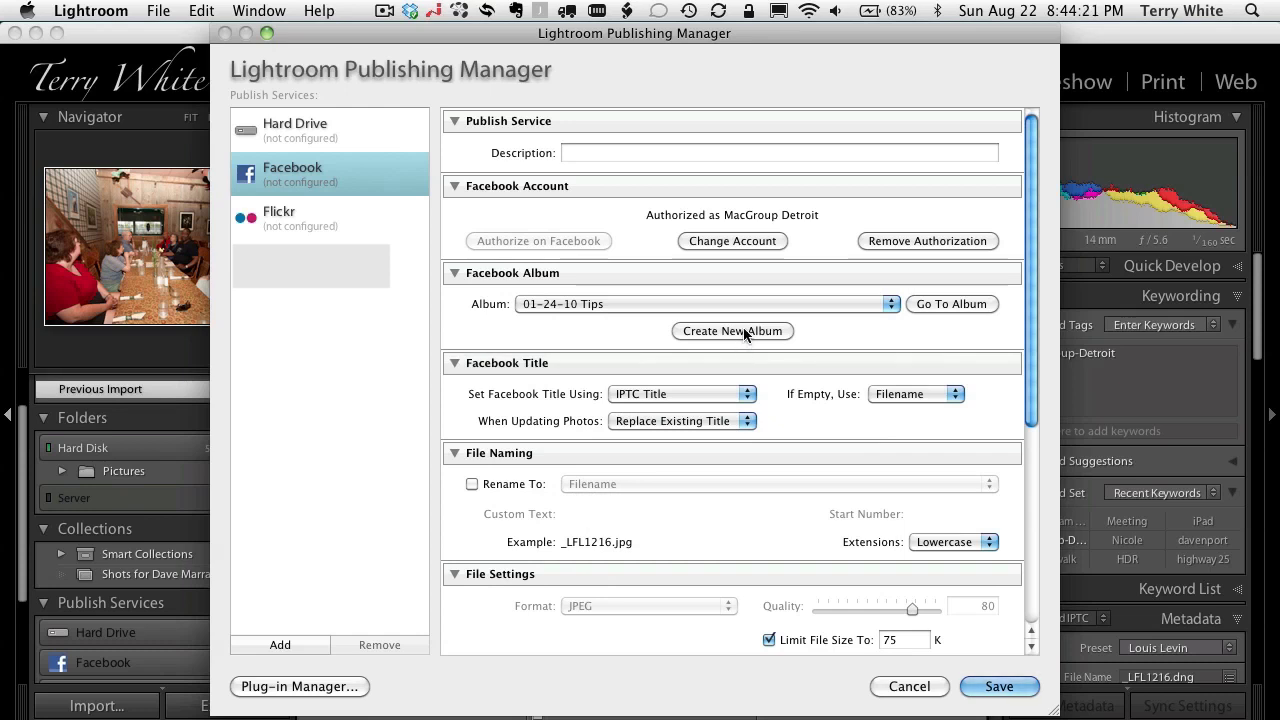
left_click(744, 331)
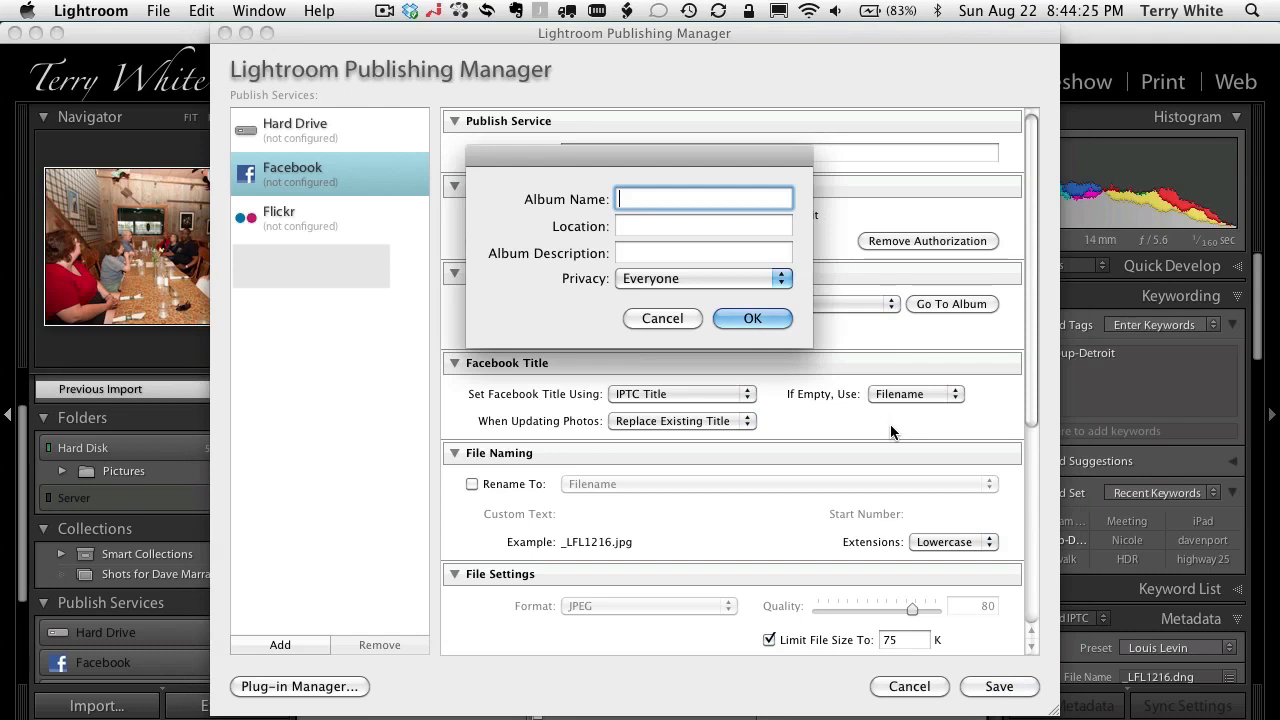
Create album '08-22-10 24th Anniversary', location Farmington Hills MI, description 'Anniversary Meeting', privacy Everyone
type("08-22-10 24th A")
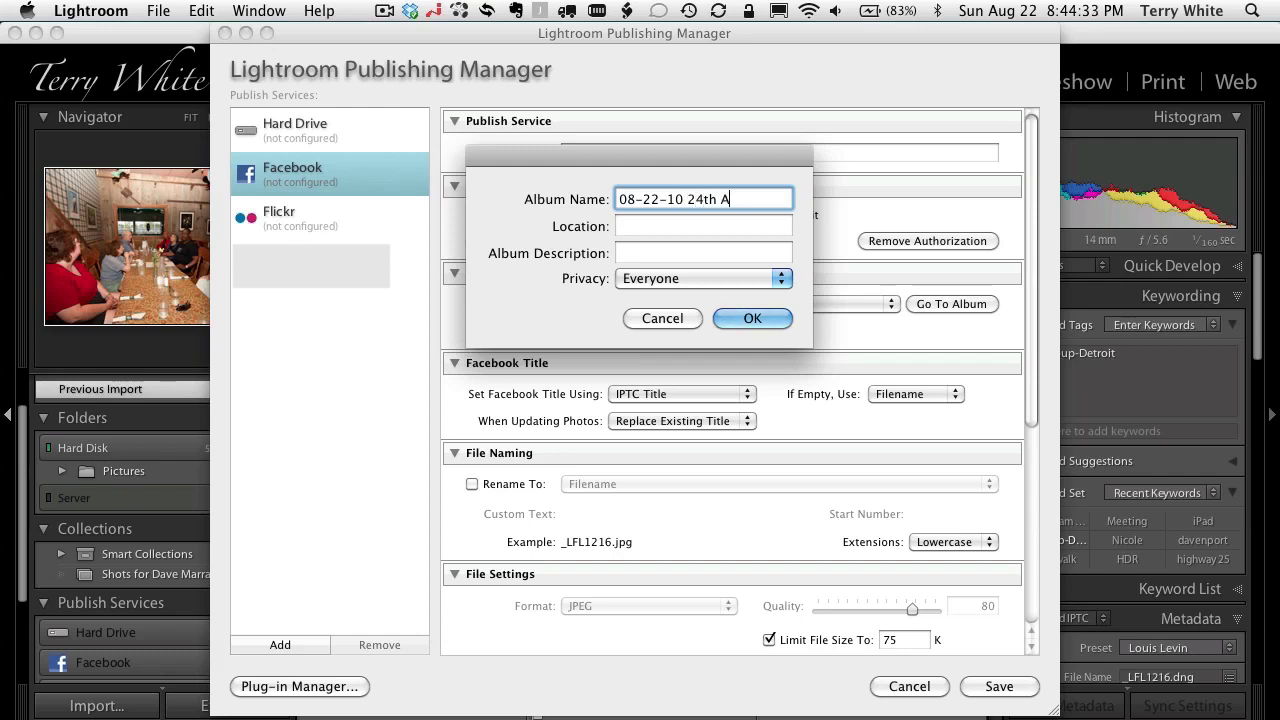
type("nniversary")
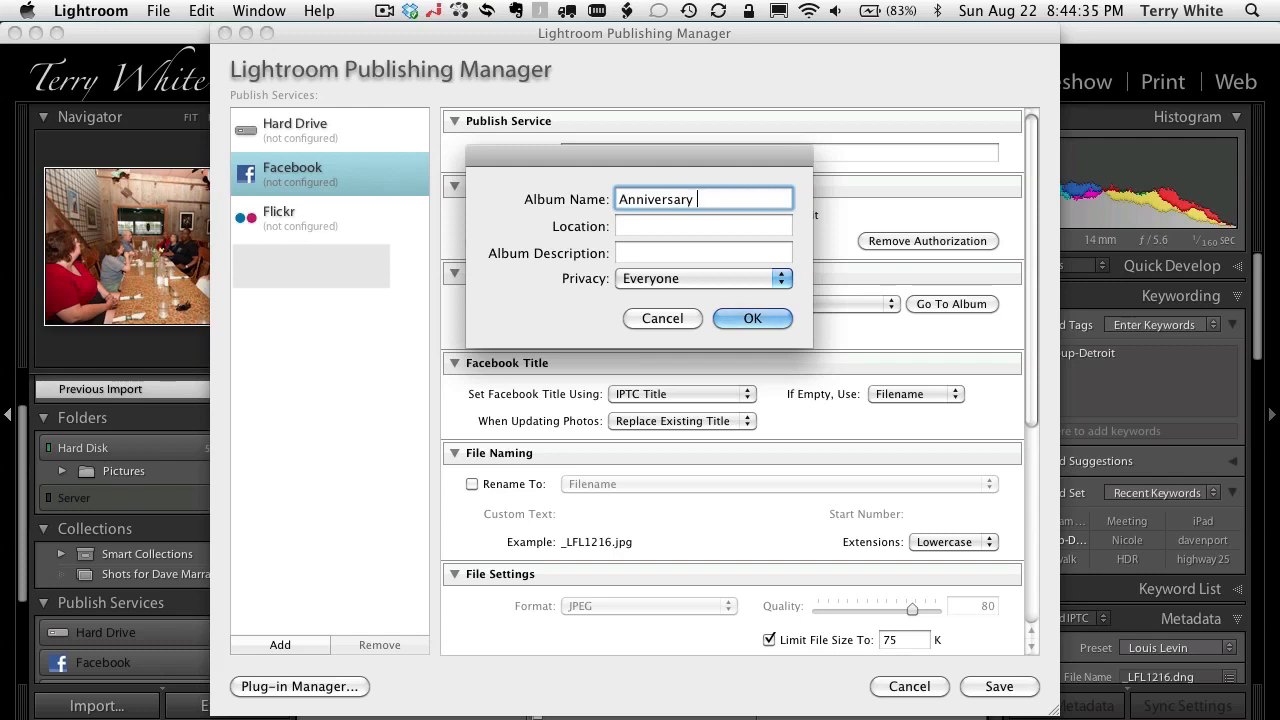
key("Tab")
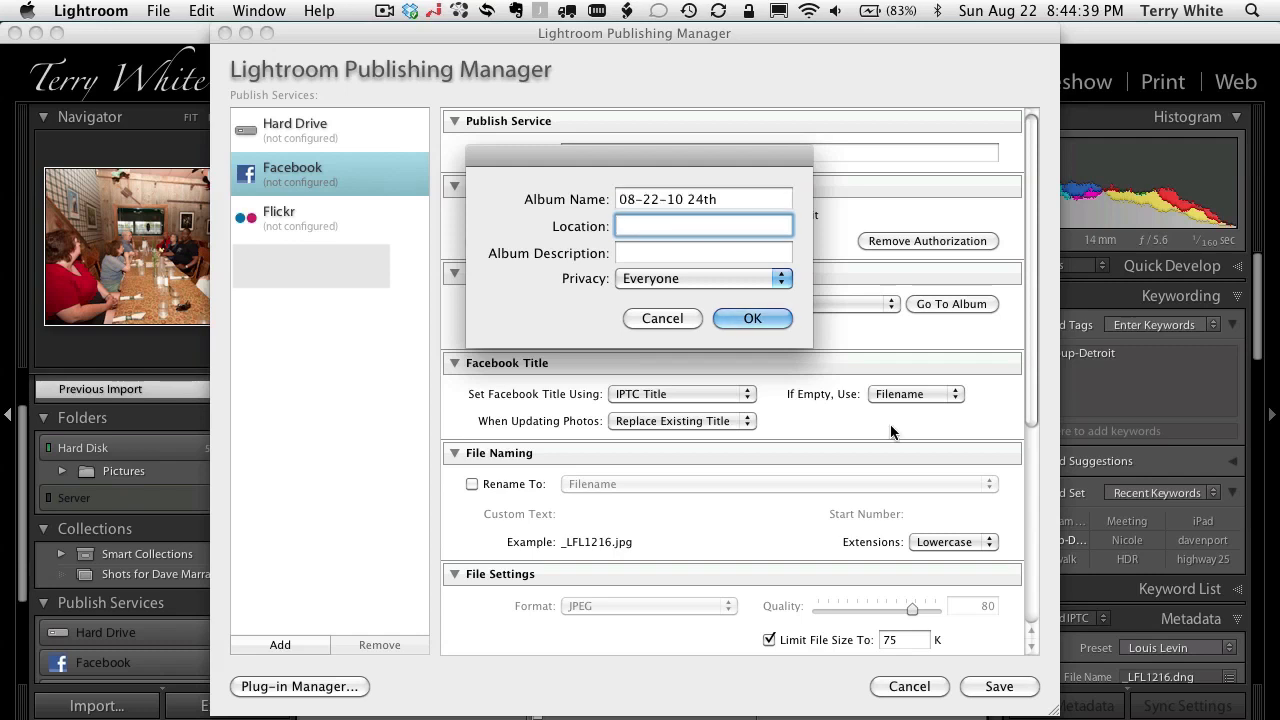
type("B")
key("BackSpace")
type("Farmington Hills MI")
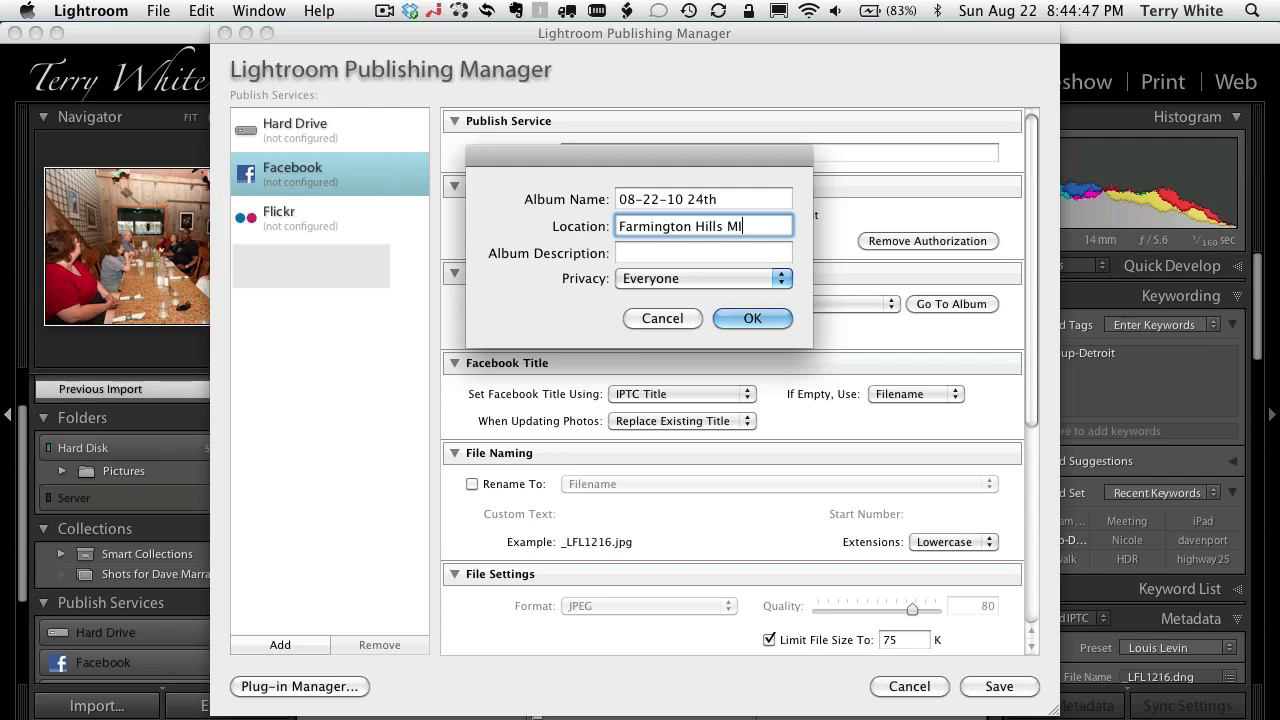
key("Tab")
type("Anniversa")
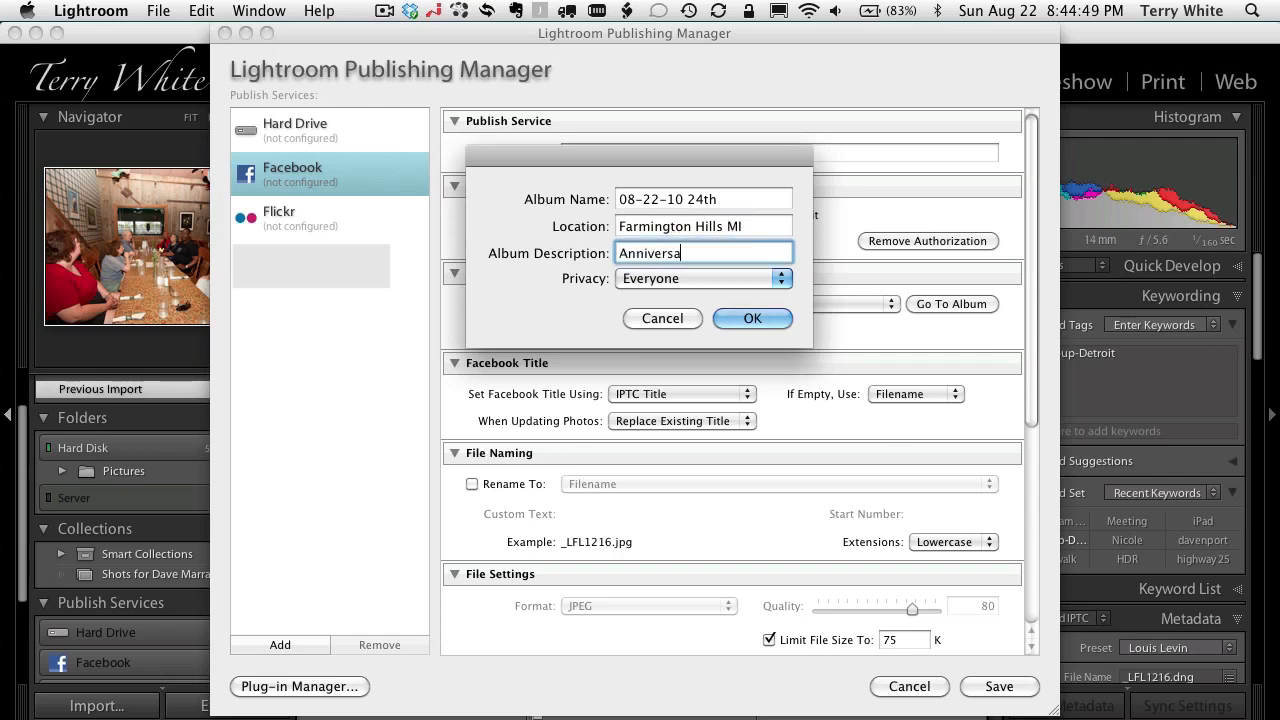
type("ry Meeting")
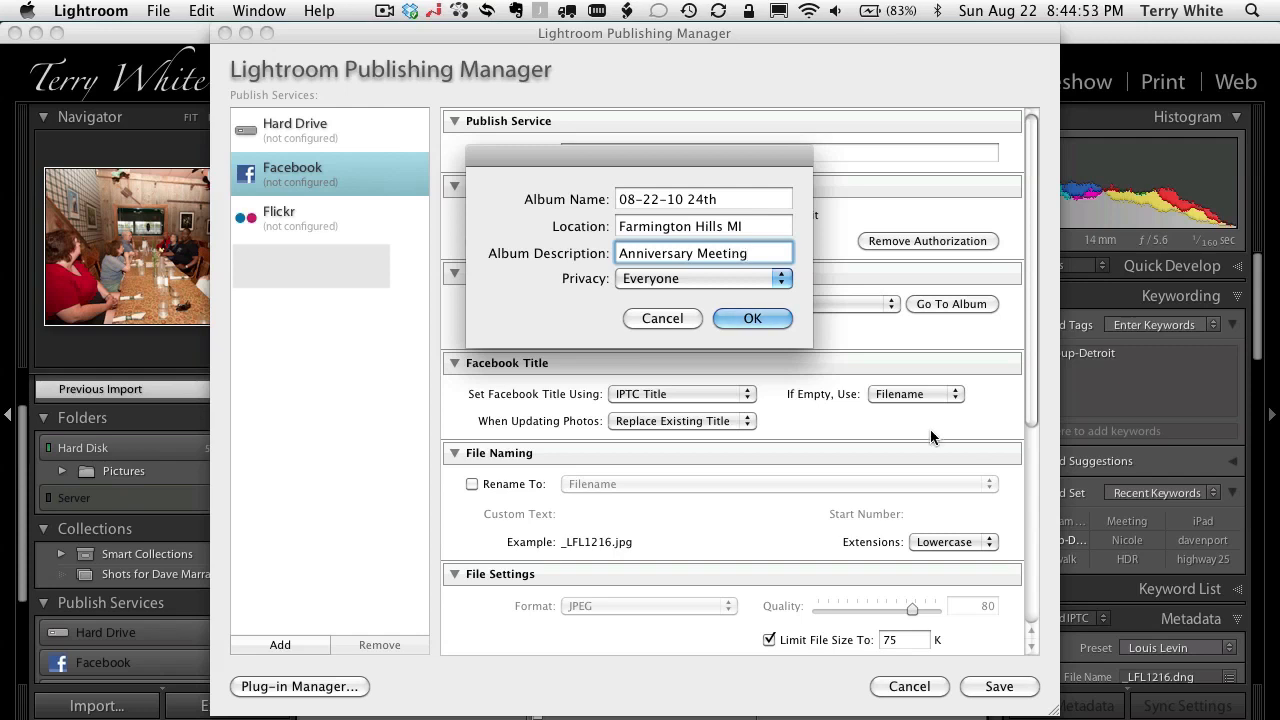
left_click(779, 282)
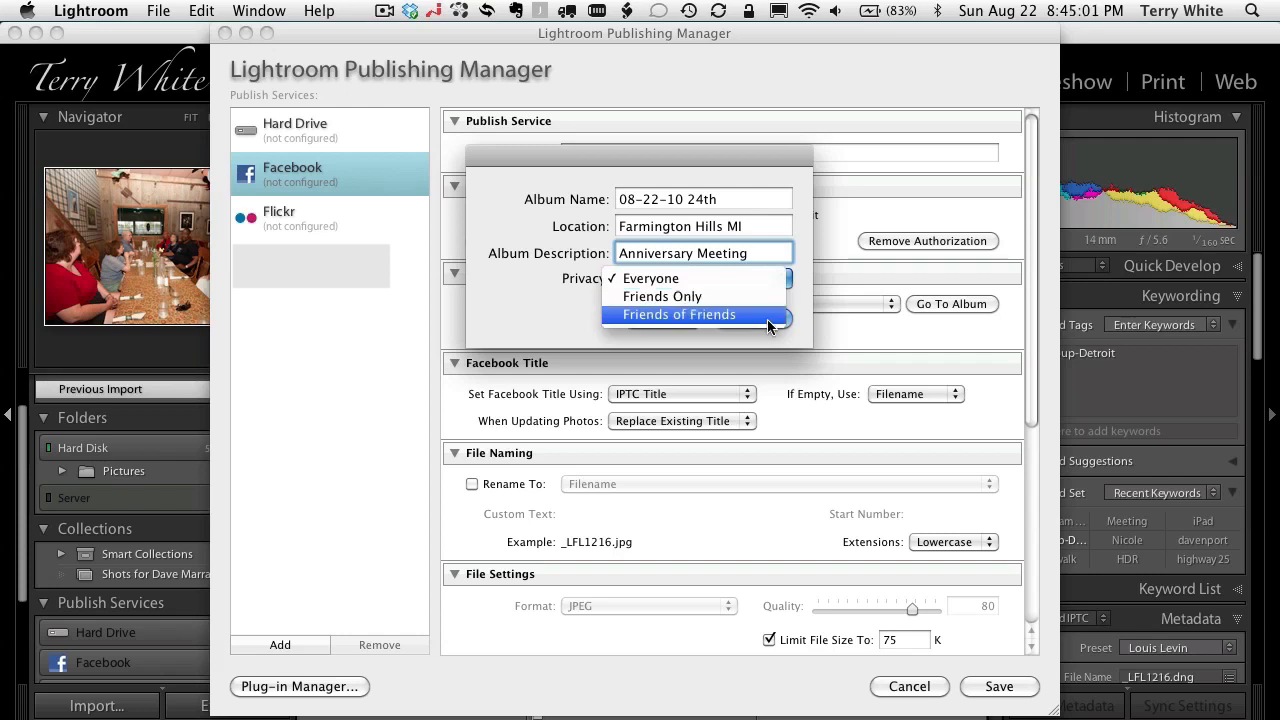
left_click(760, 280)
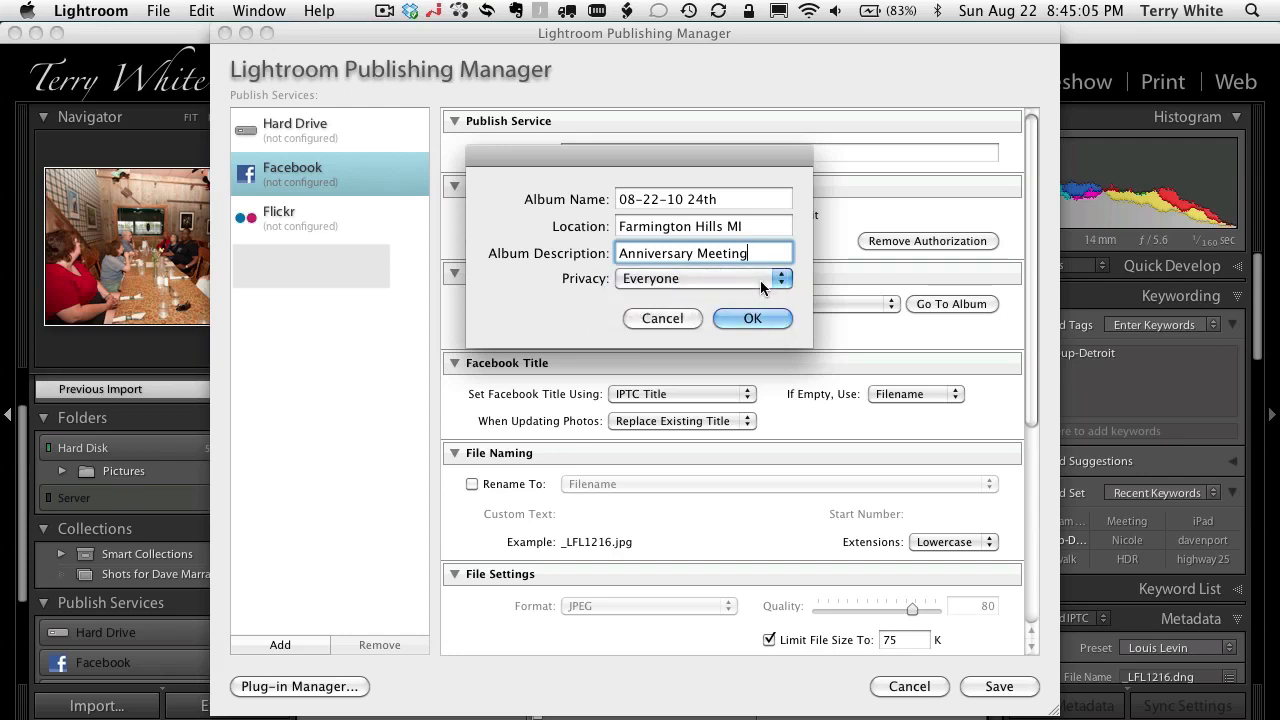
left_click(759, 319)
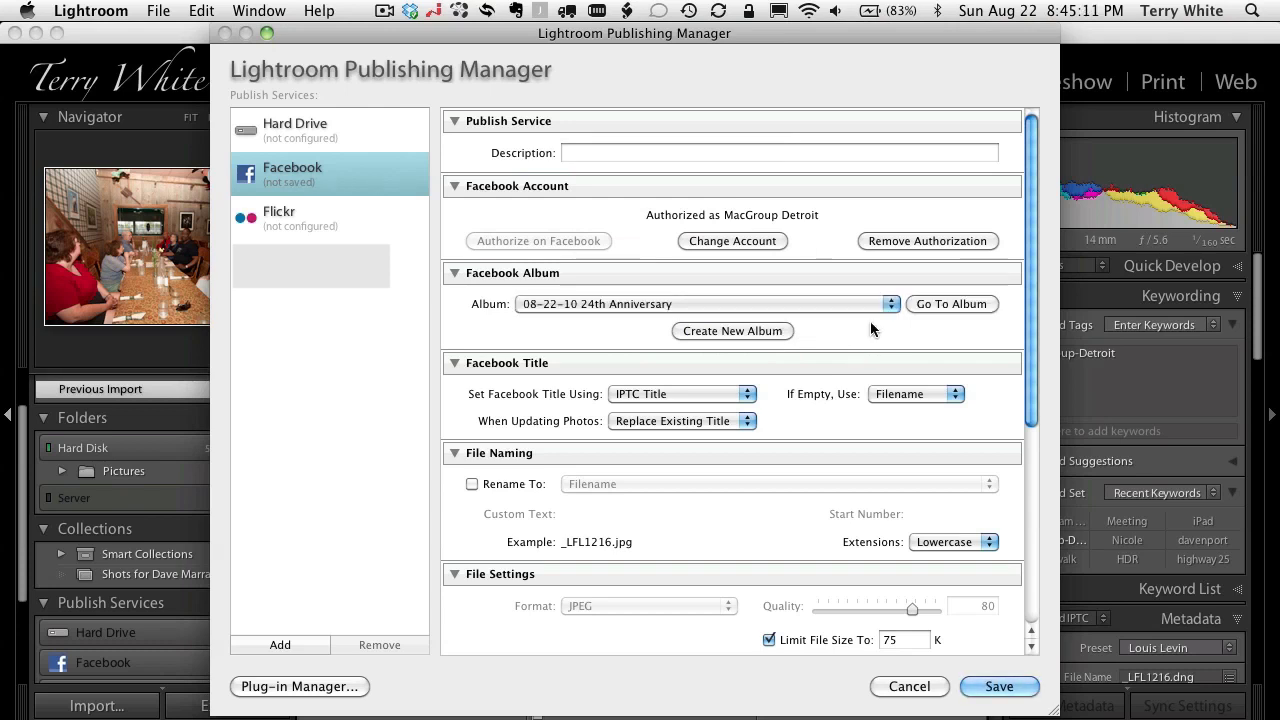
In File Settings, uncheck Limit File Size and set JPEG quality to 70
scroll(863, 338, "down", 5)
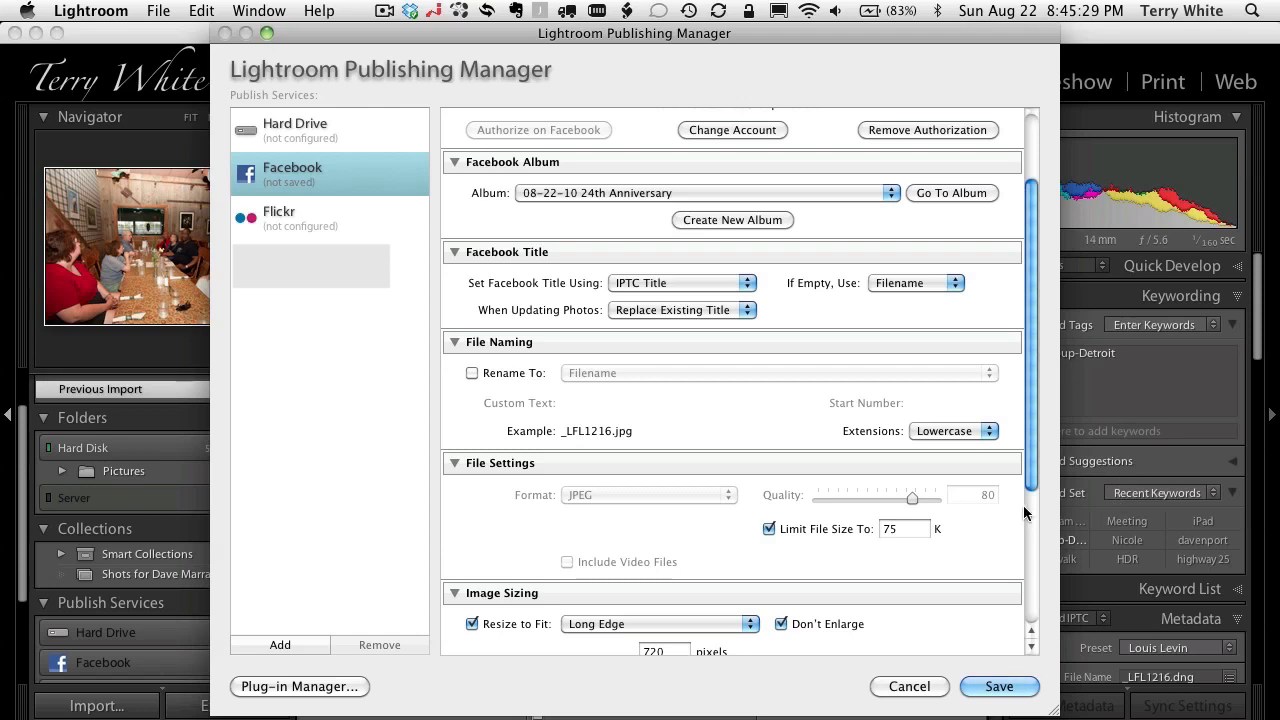
scroll(822, 415, "down", 3)
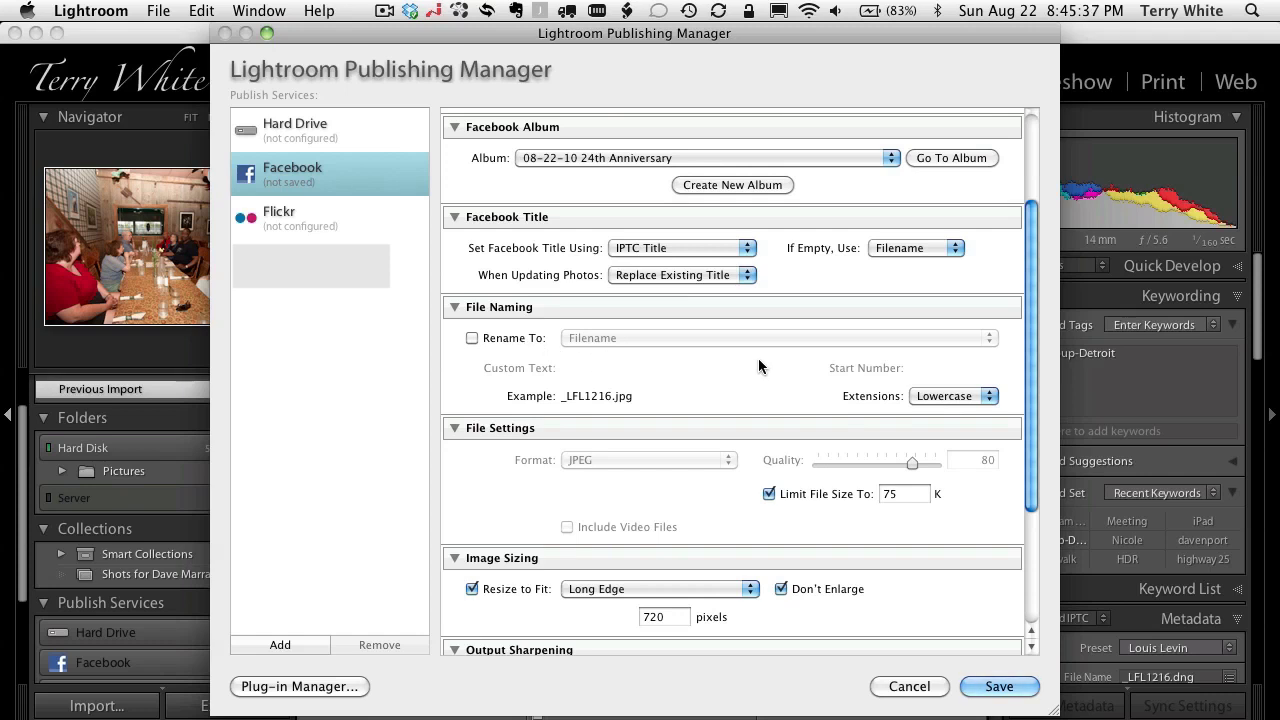
scroll(758, 360, "down", 5)
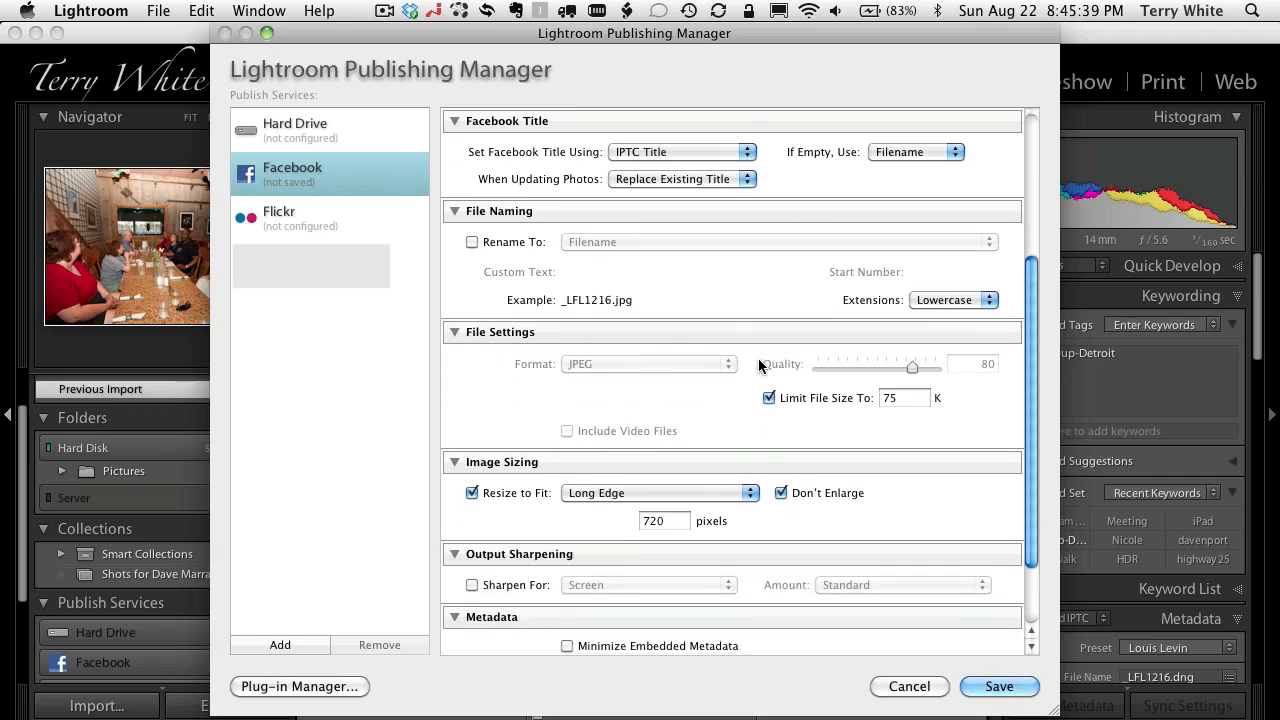
scroll(758, 365, "down", 4)
scroll(758, 366, "down", 2)
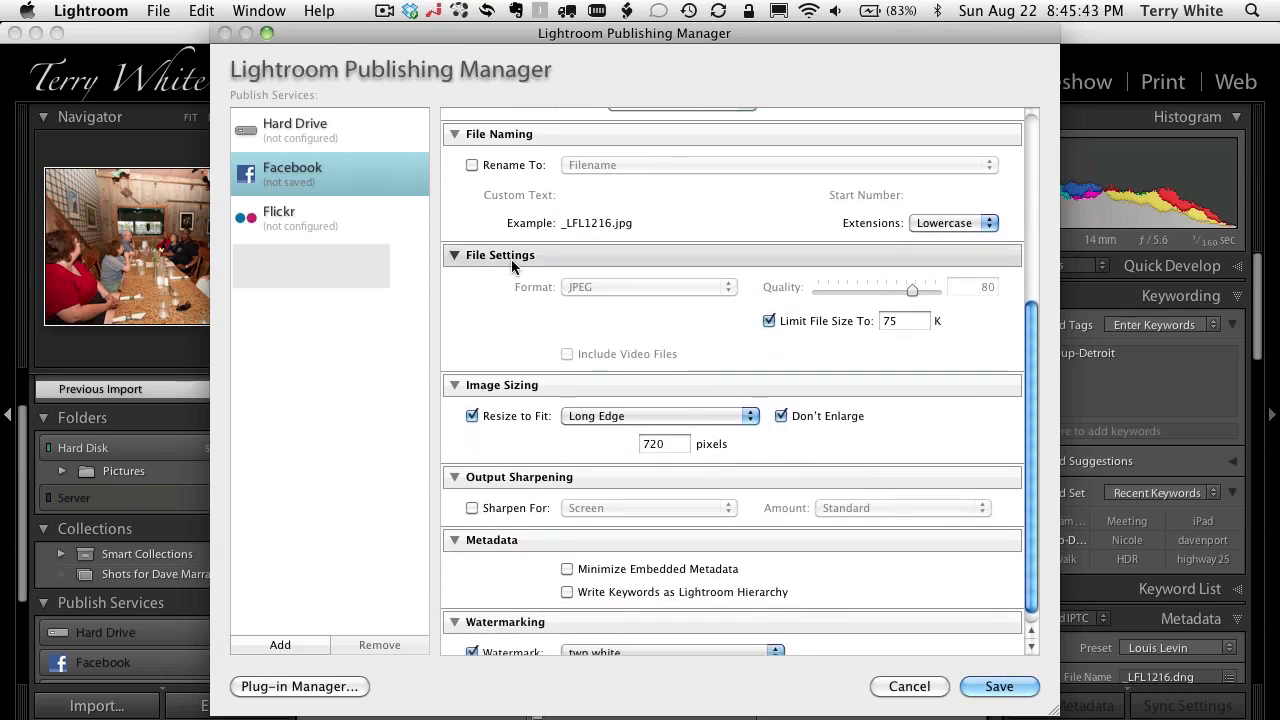
left_click(769, 320)
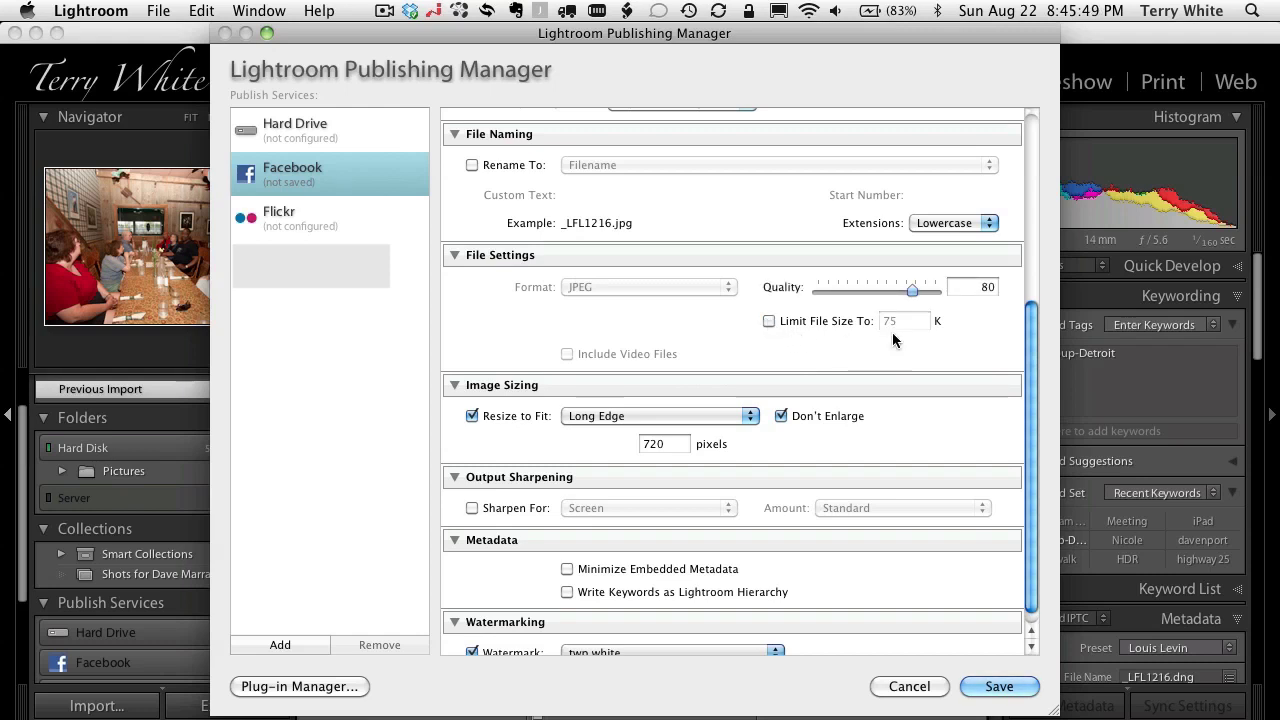
left_click_drag(910, 288, 895, 285)
scroll(994, 341, "down", 1)
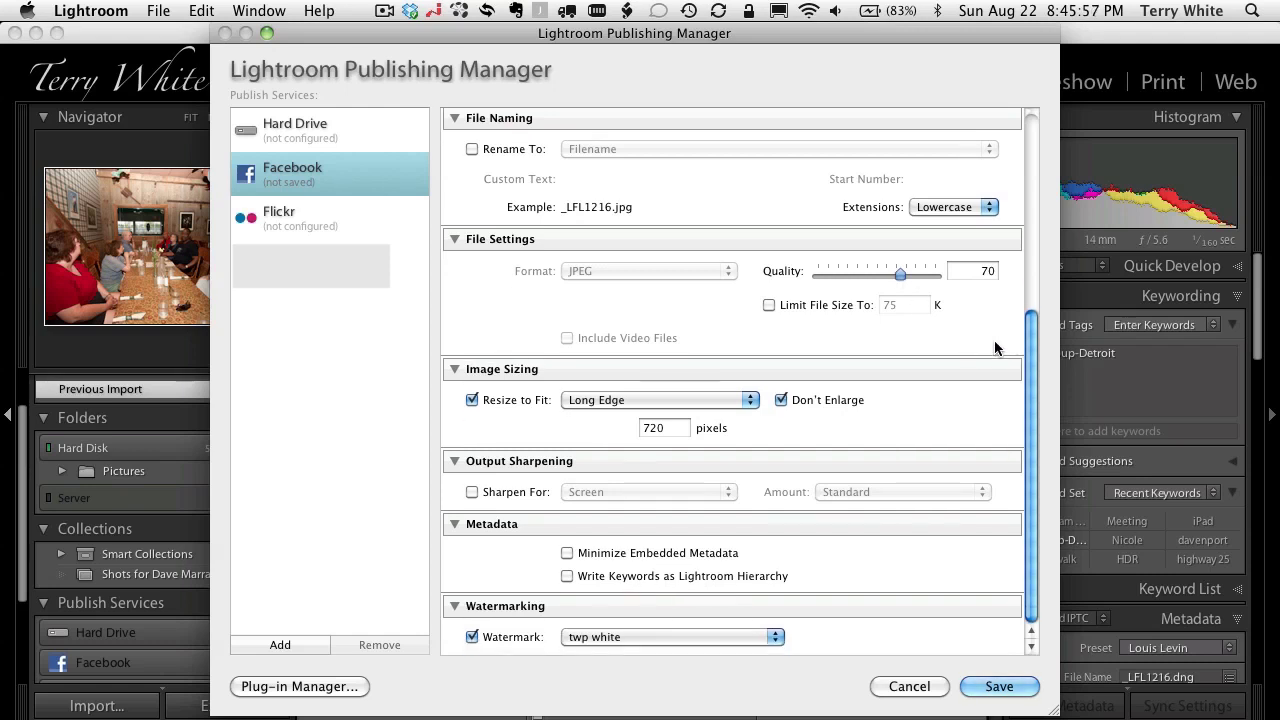
Allow enlarging and change the long-edge size from 720 to 1024 pixels
left_click(783, 399)
left_click(662, 428)
double_click(662, 428)
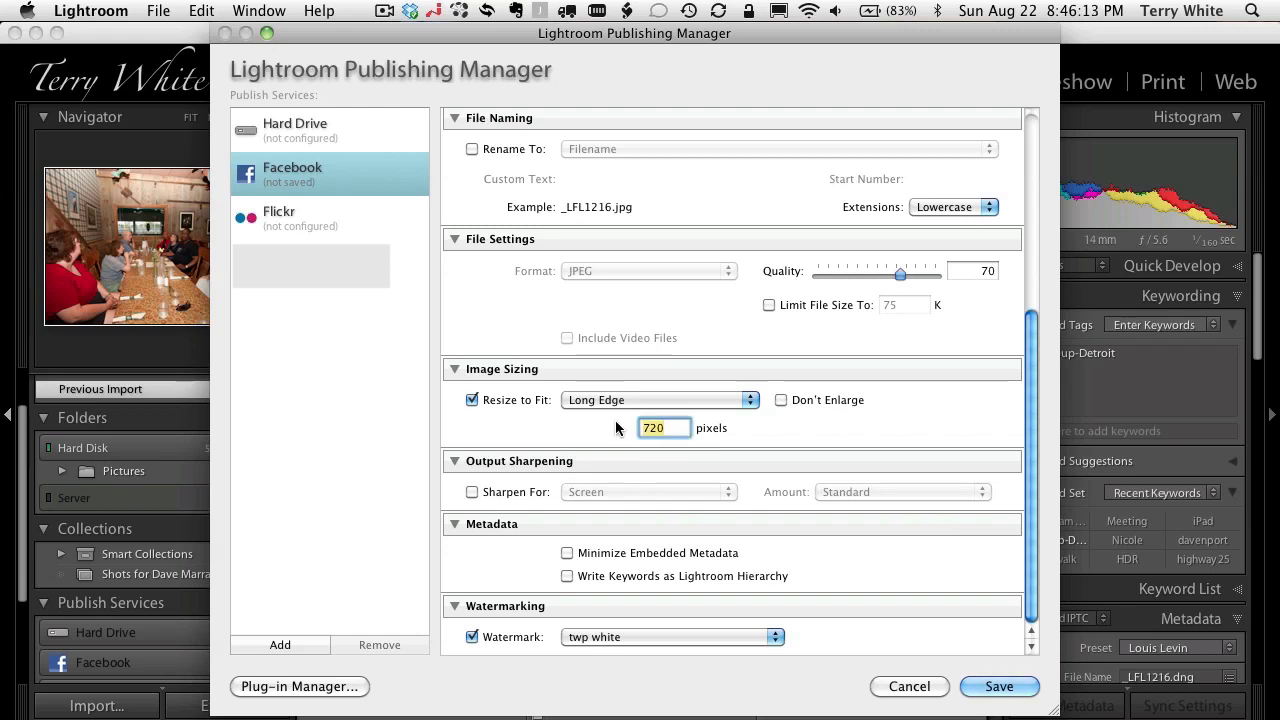
type("1024")
Turn on Standard sharpening for Screen and remove the 'twp white' watermark
left_click(474, 492)
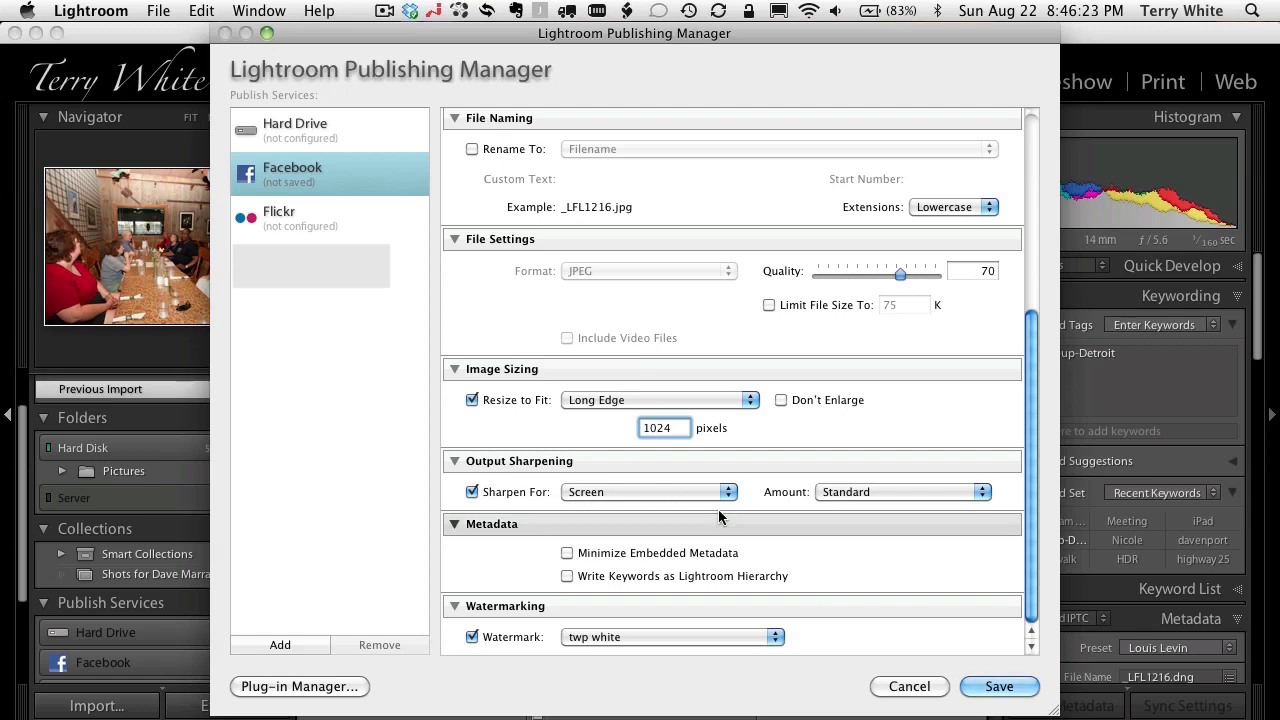
left_click(902, 492)
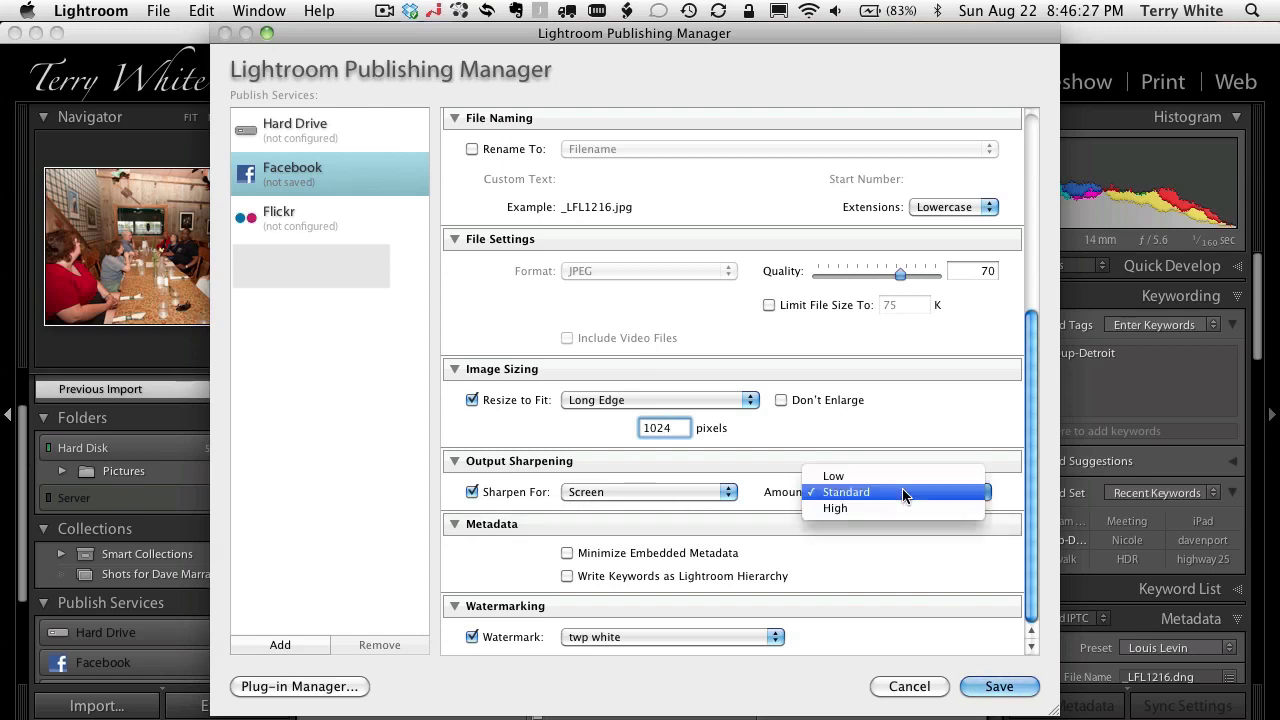
left_click(848, 557)
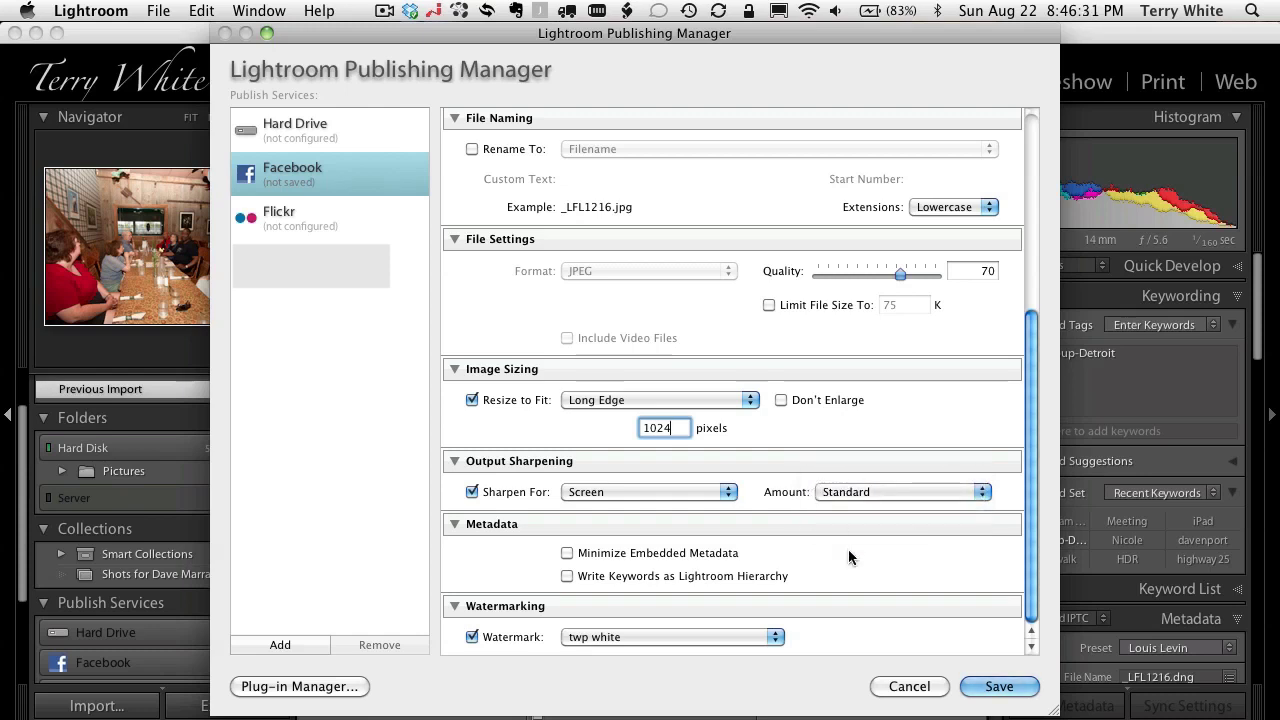
left_click(497, 643)
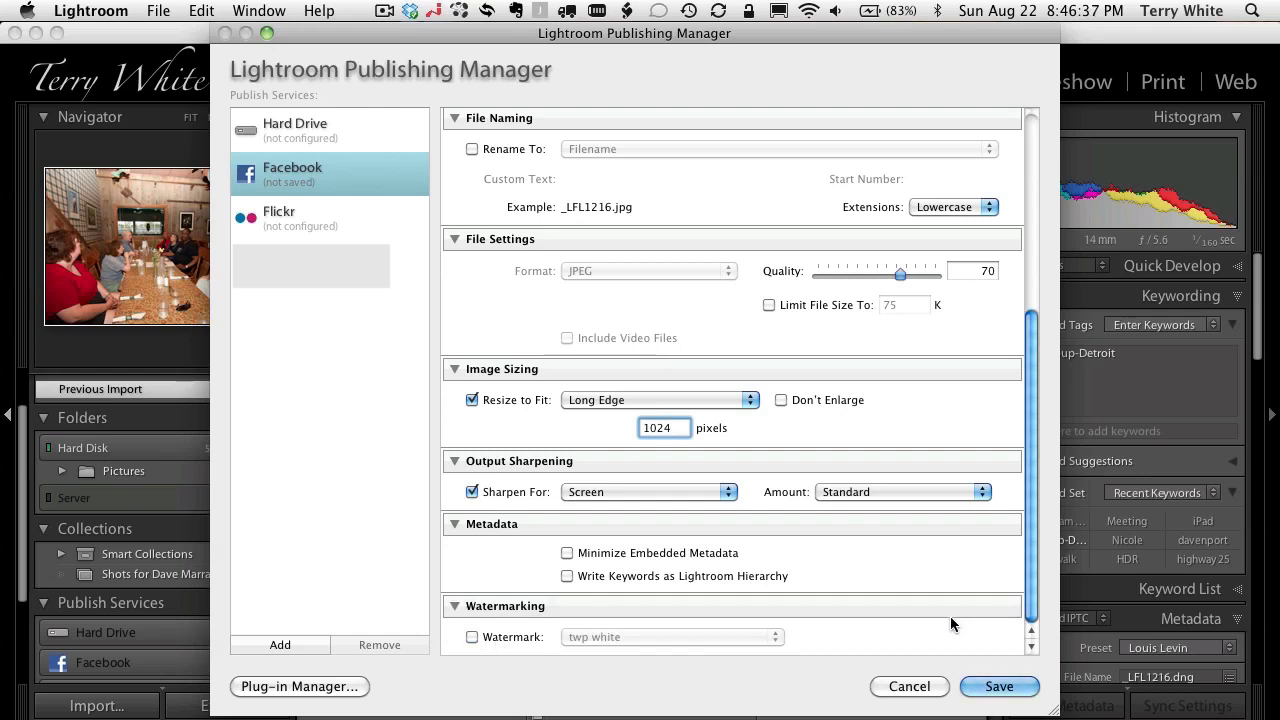
left_click(996, 687)
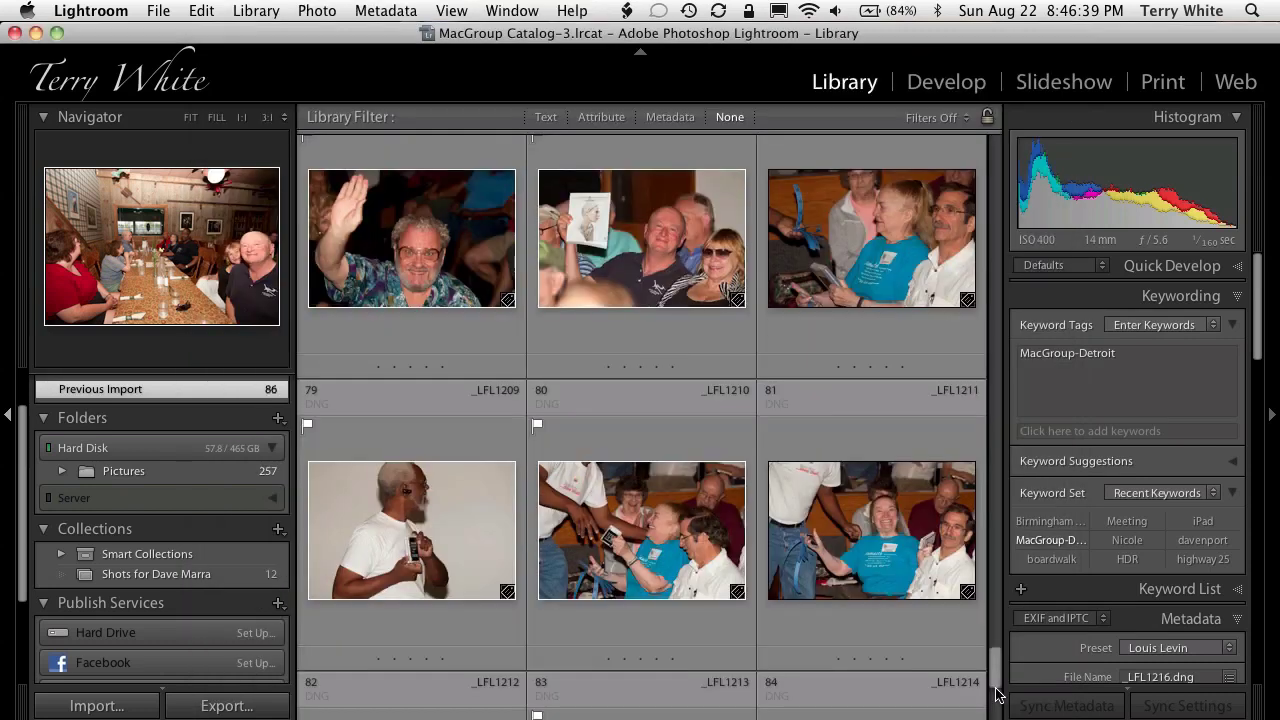
scroll(155, 560, "down", 1)
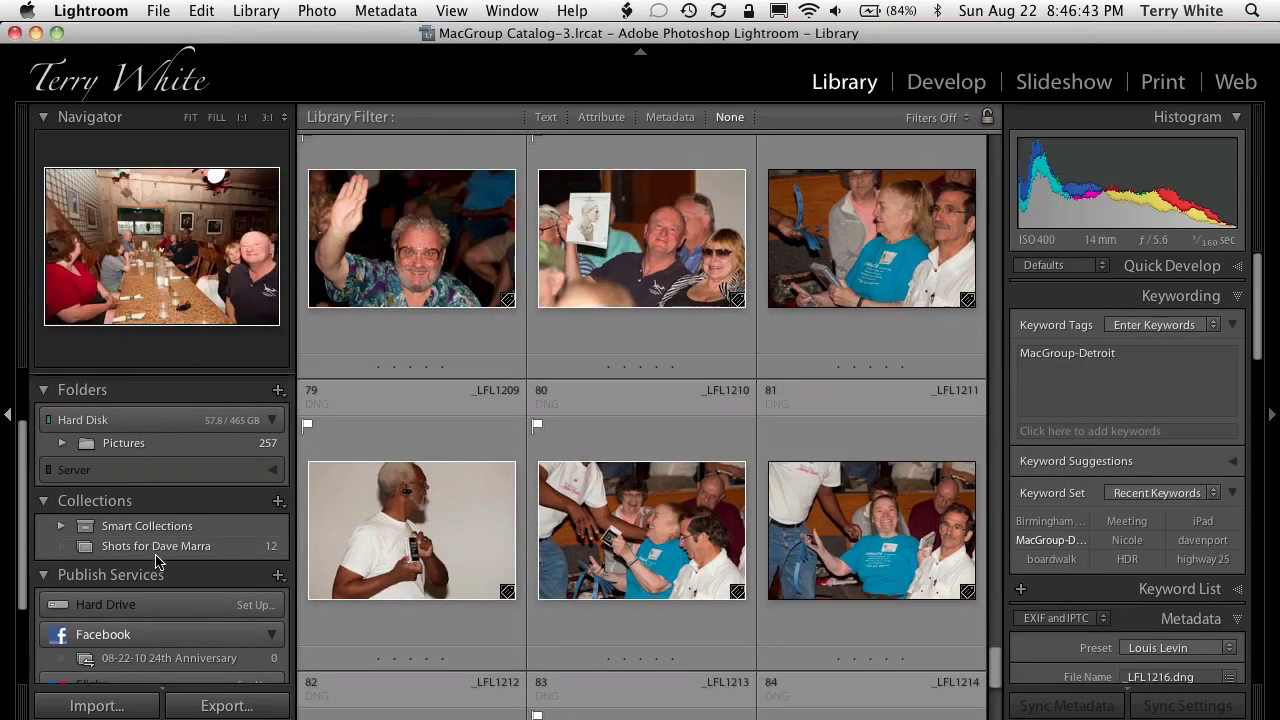
scroll(155, 562, "down", 1)
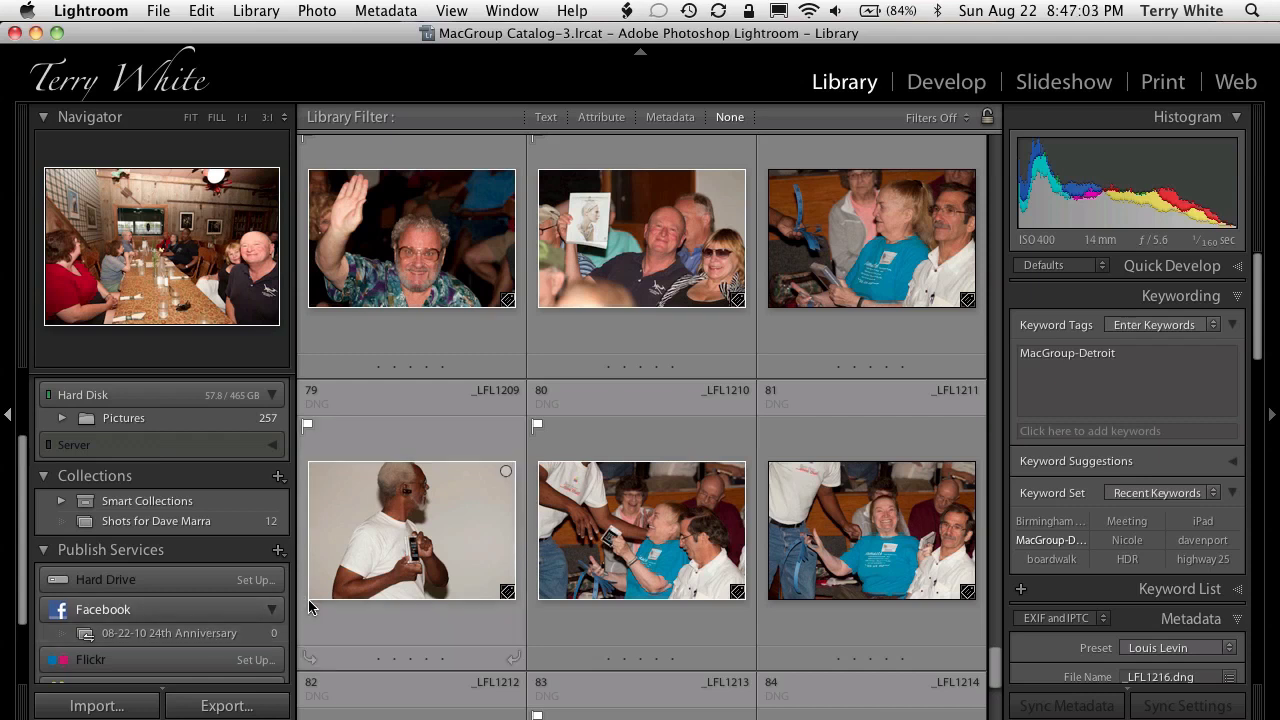
scroll(596, 452, "down", 2)
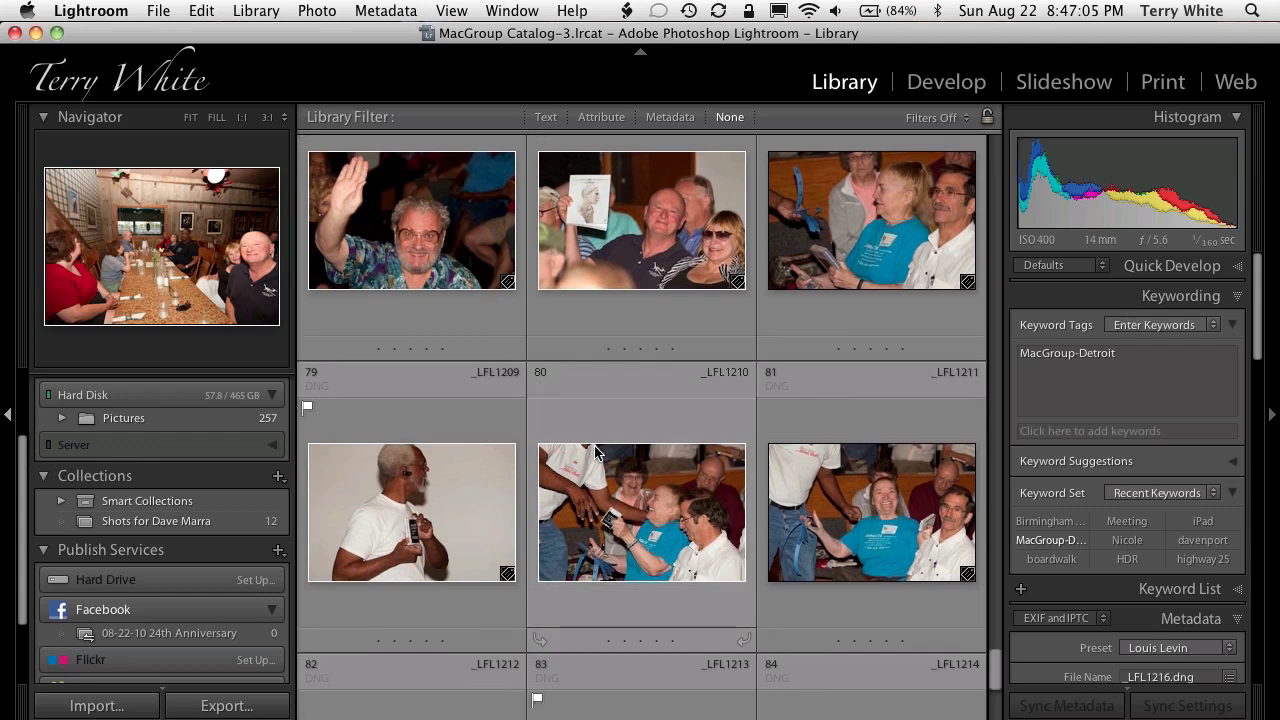
scroll(596, 452, "up", 5)
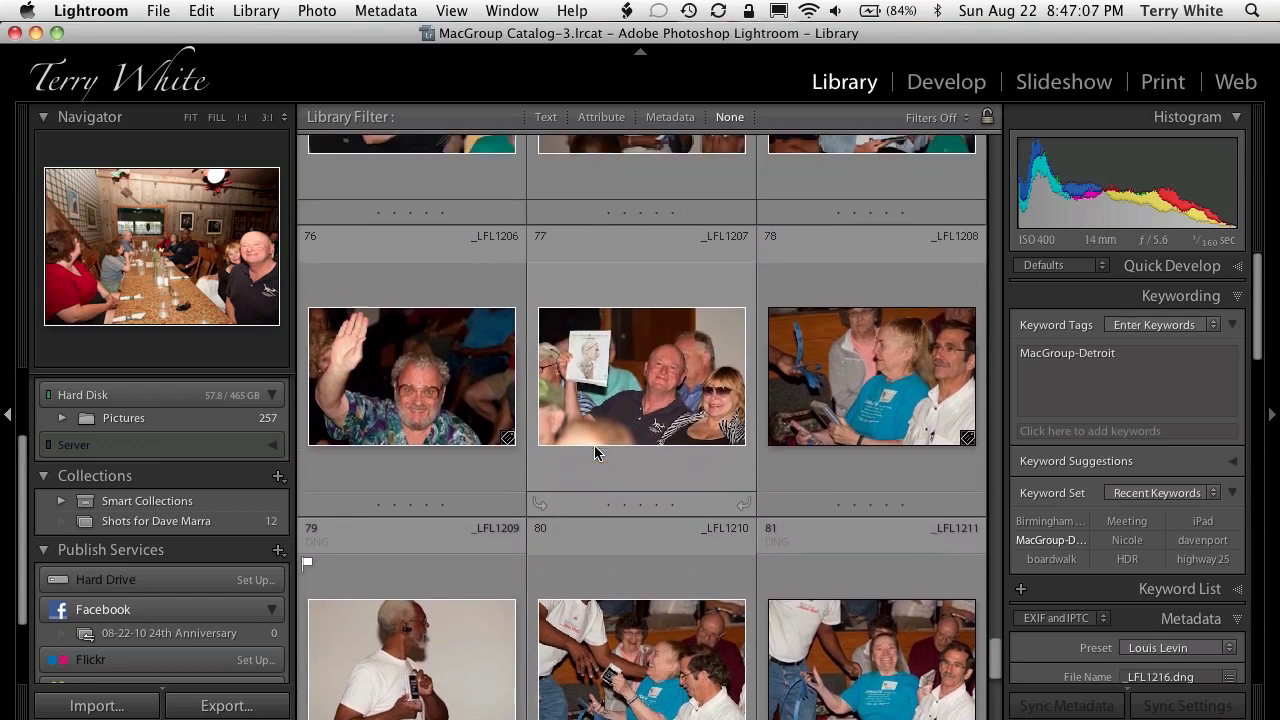
scroll(595, 452, "down", 3)
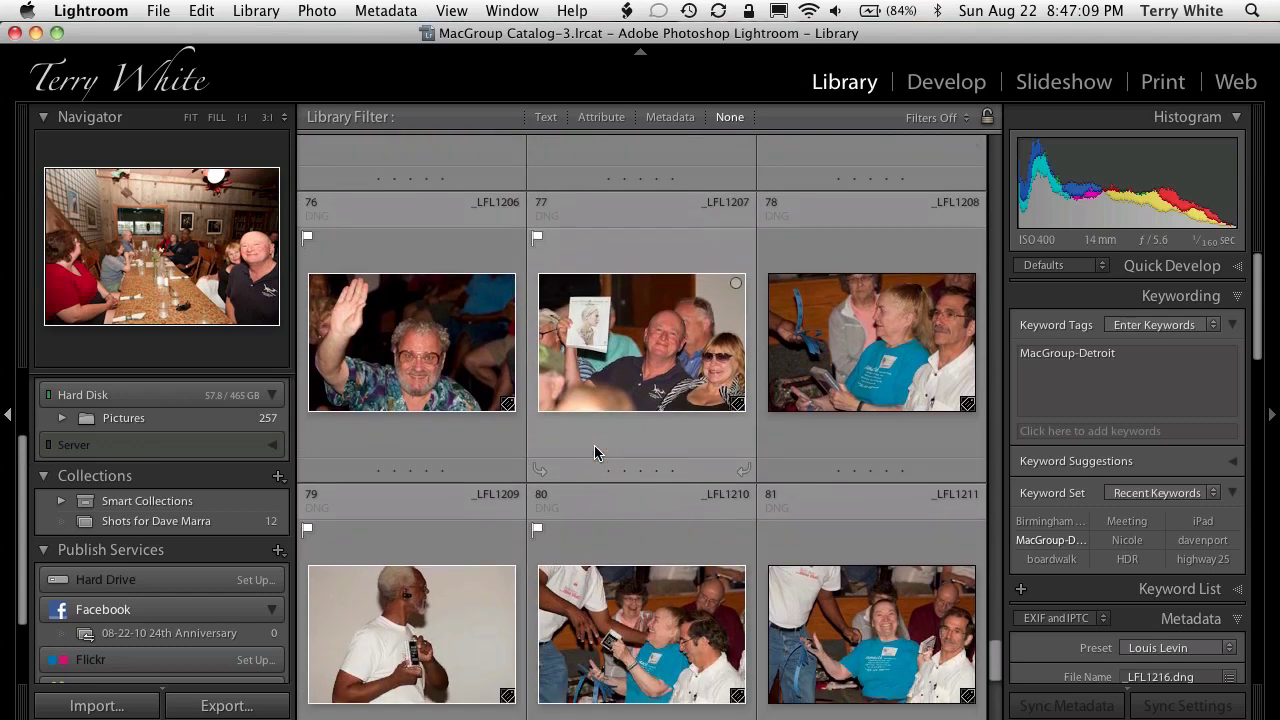
Filter the Library grid to Flagged photos via Attribute and select them all
left_click(602, 122)
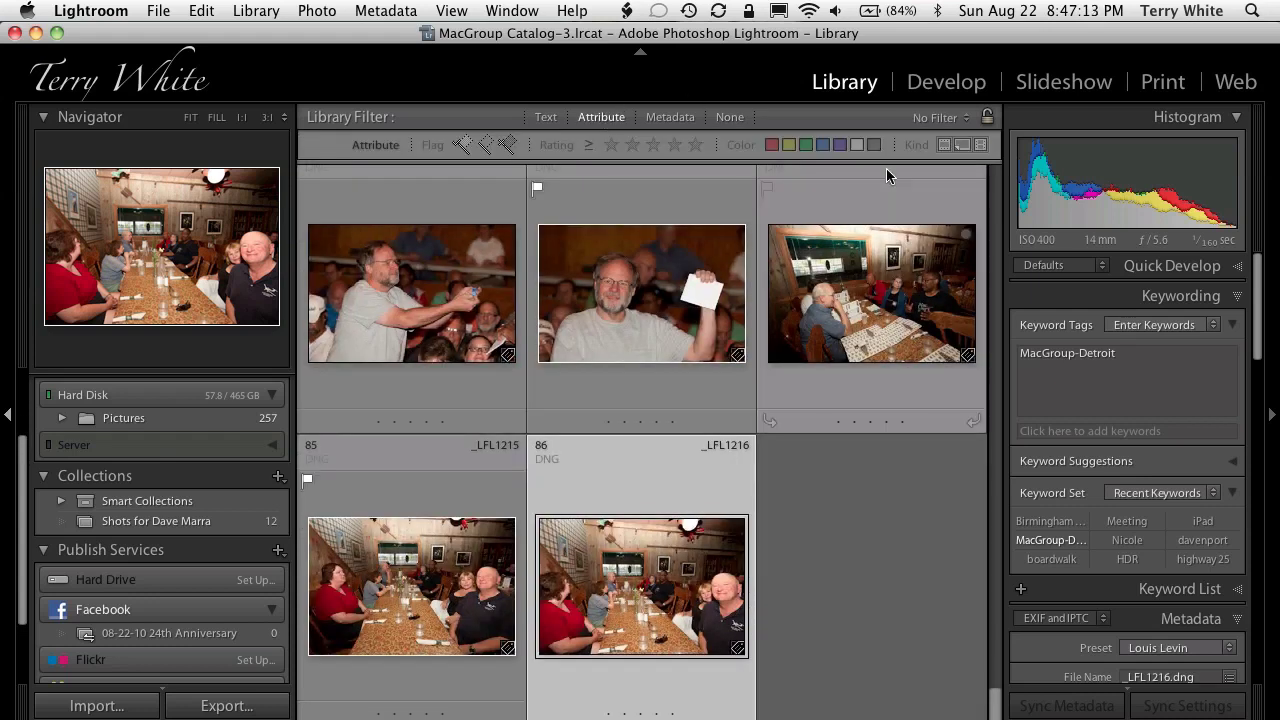
left_click(462, 145)
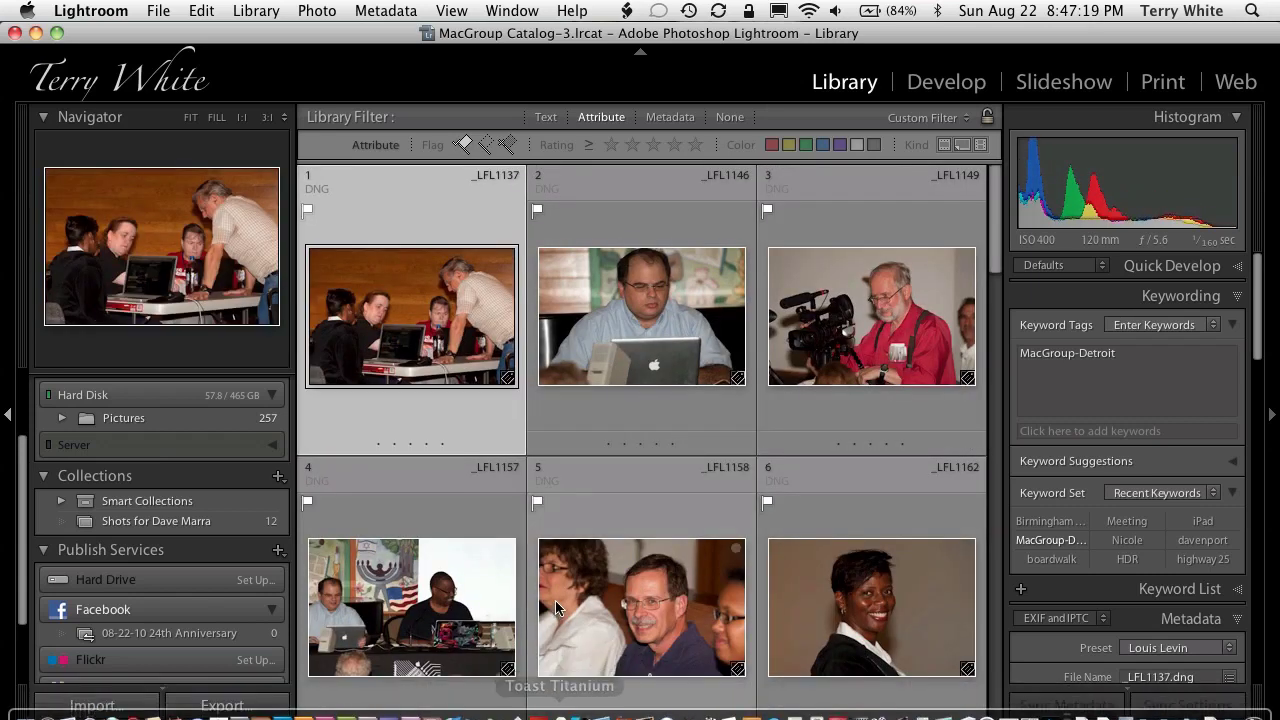
scroll(571, 643, "down", 10)
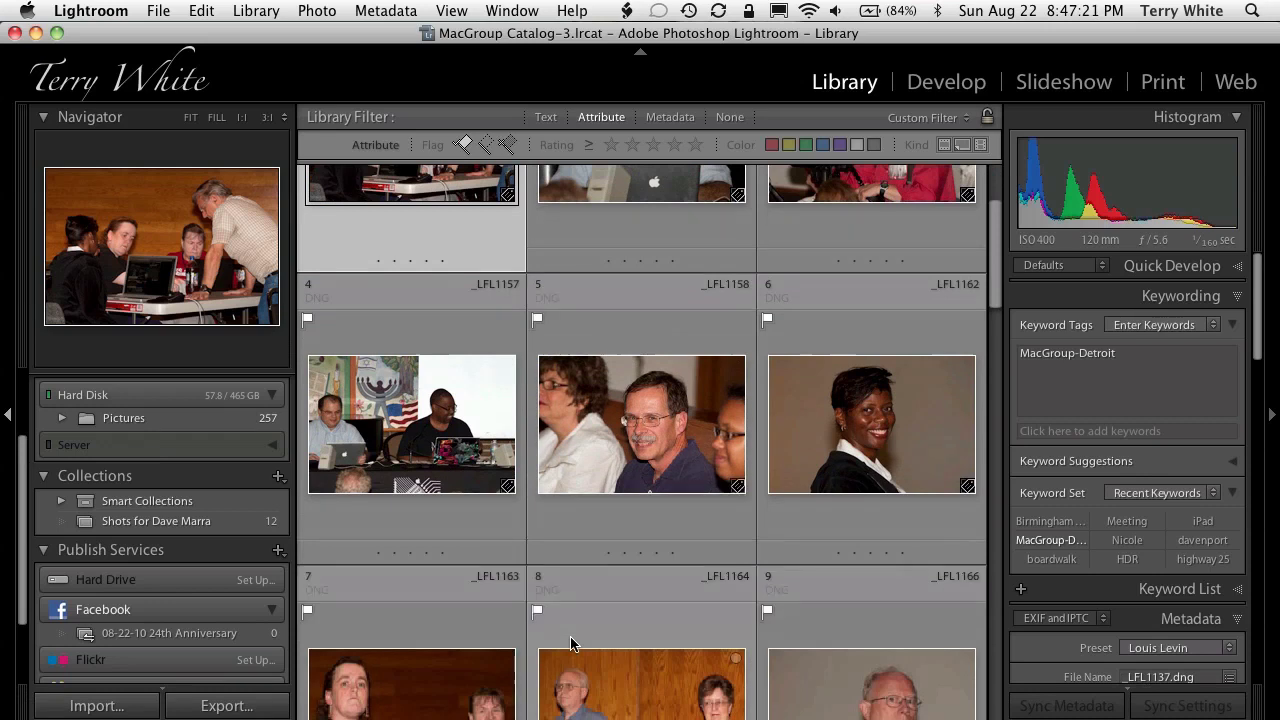
scroll(571, 643, "up", 10)
scroll(571, 643, "up", 2)
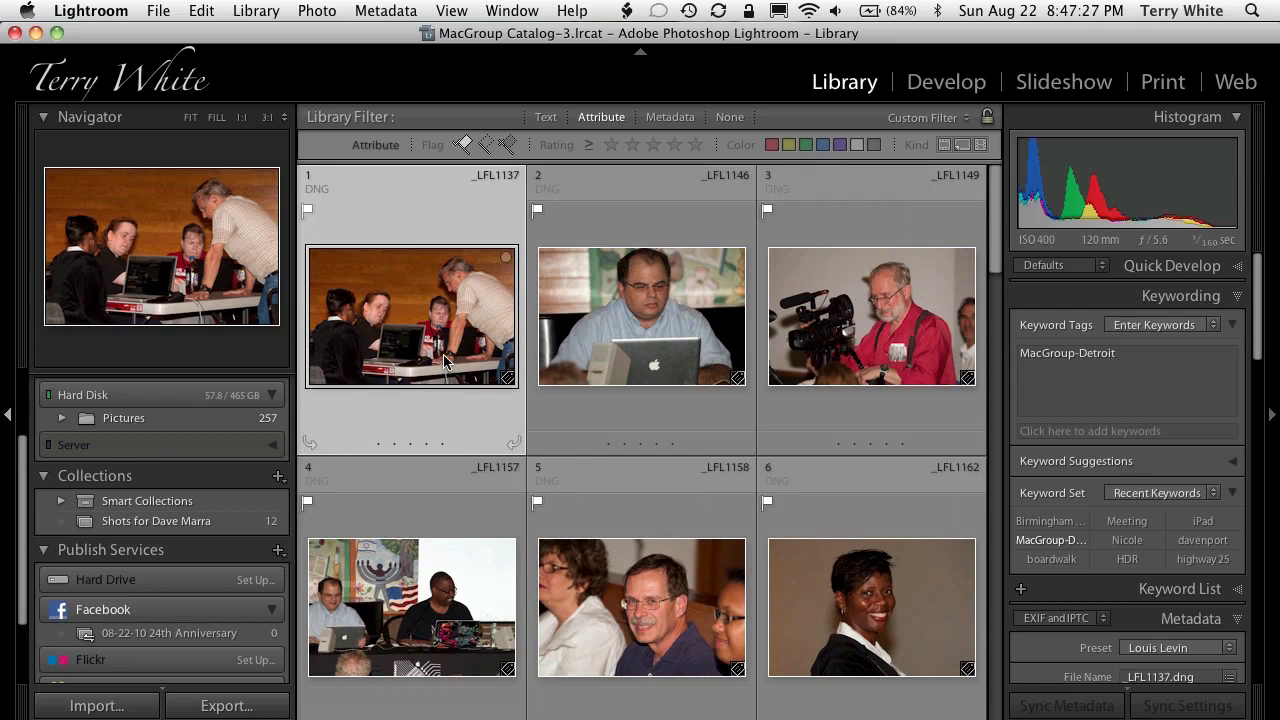
key("super+a")
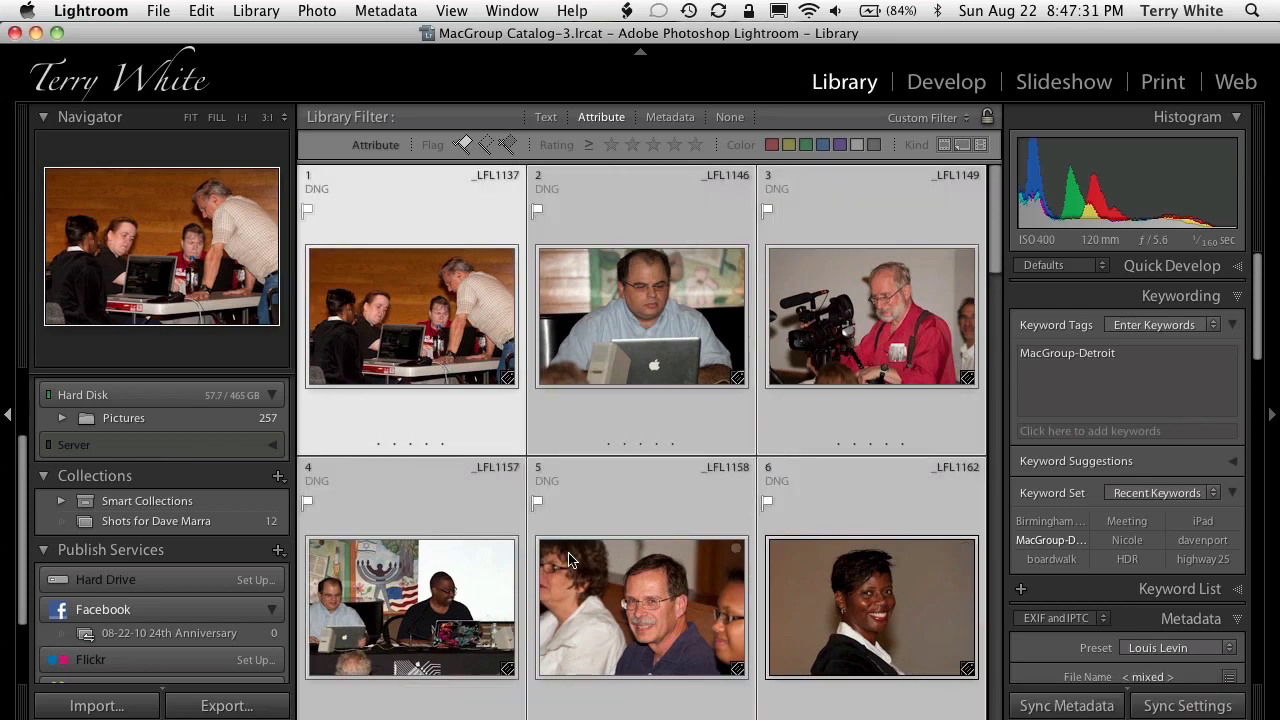
Drag the six selected photos into the '08-22-10 24th Anniversary' Facebook collection and open it
left_click_drag(418, 612, 268, 643)
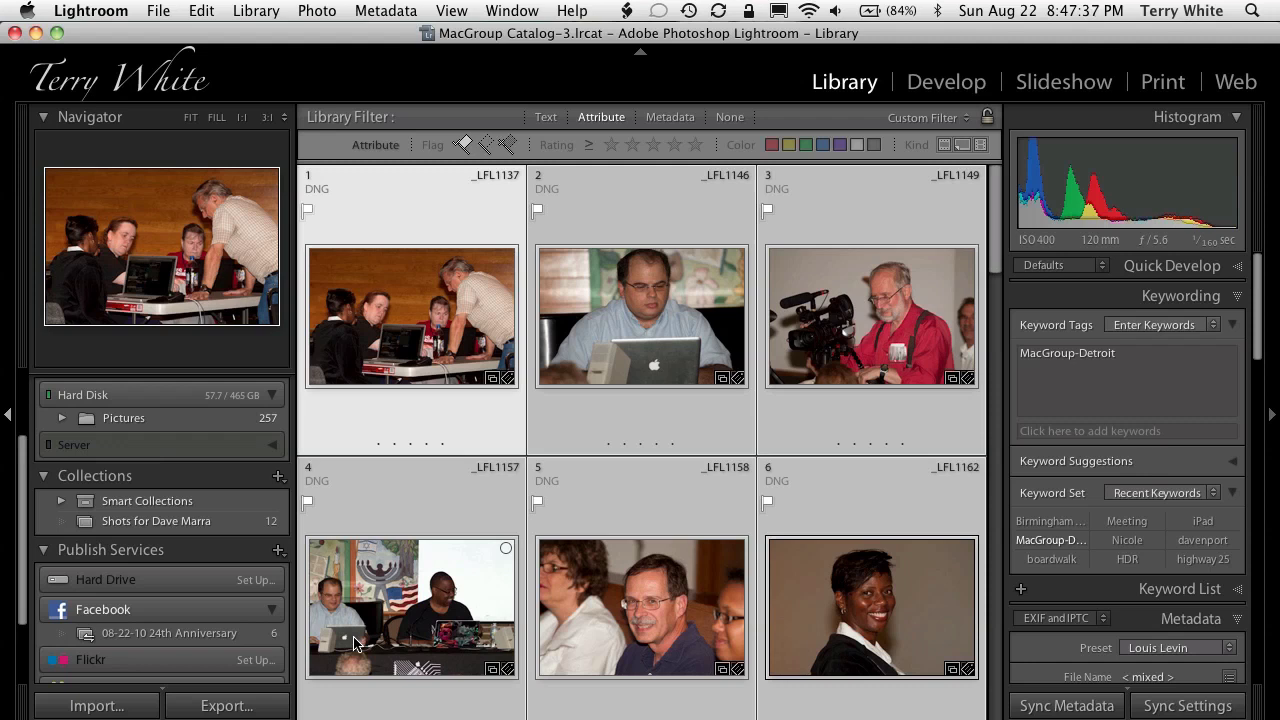
left_click(171, 637)
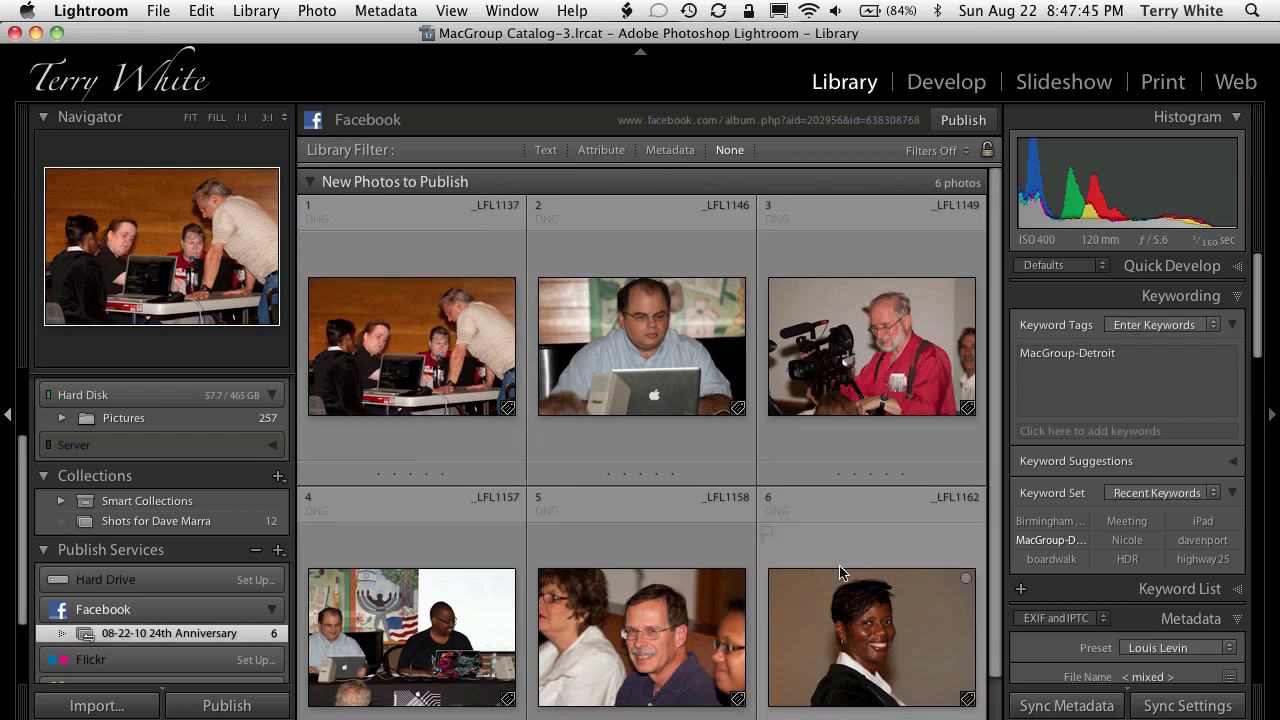
Publish the six new photos to the '08-22-10 24th Anniversary' Facebook album
left_click(963, 121)
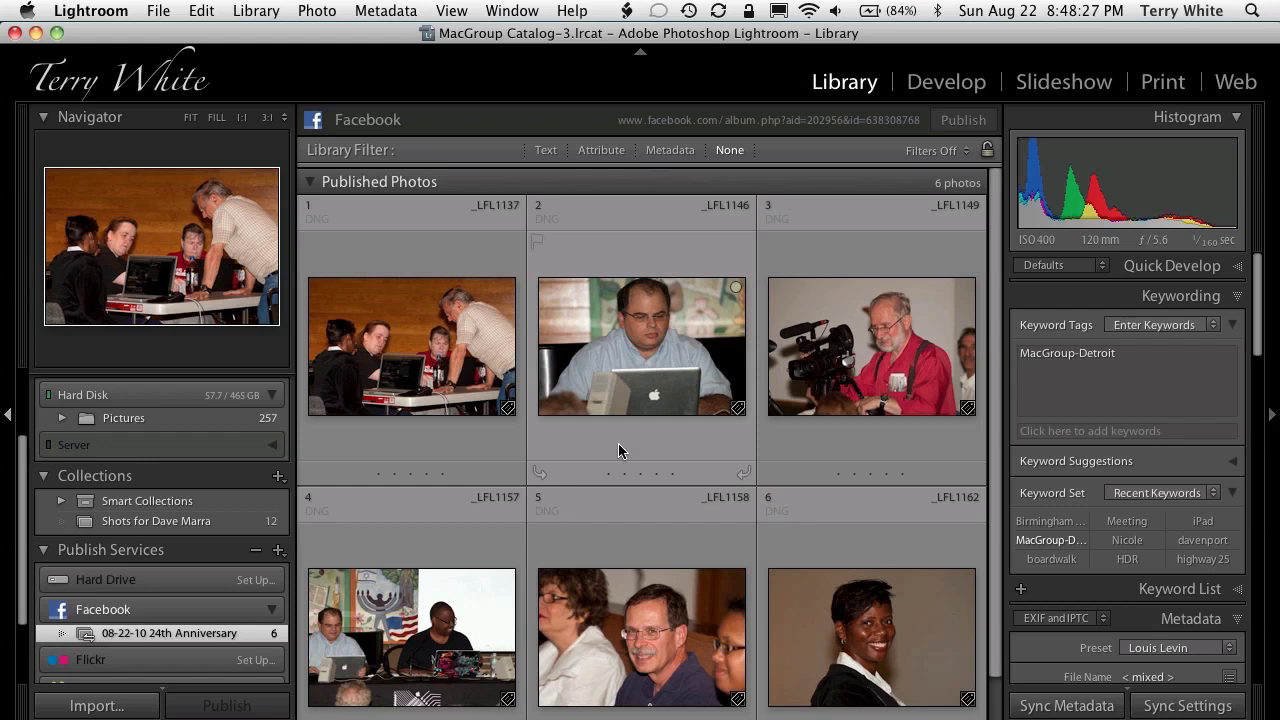
Open the 08-22-10 folder under Pictures, reapply the flagged filter, and select only photo 6
scroll(698, 470, "down", 1)
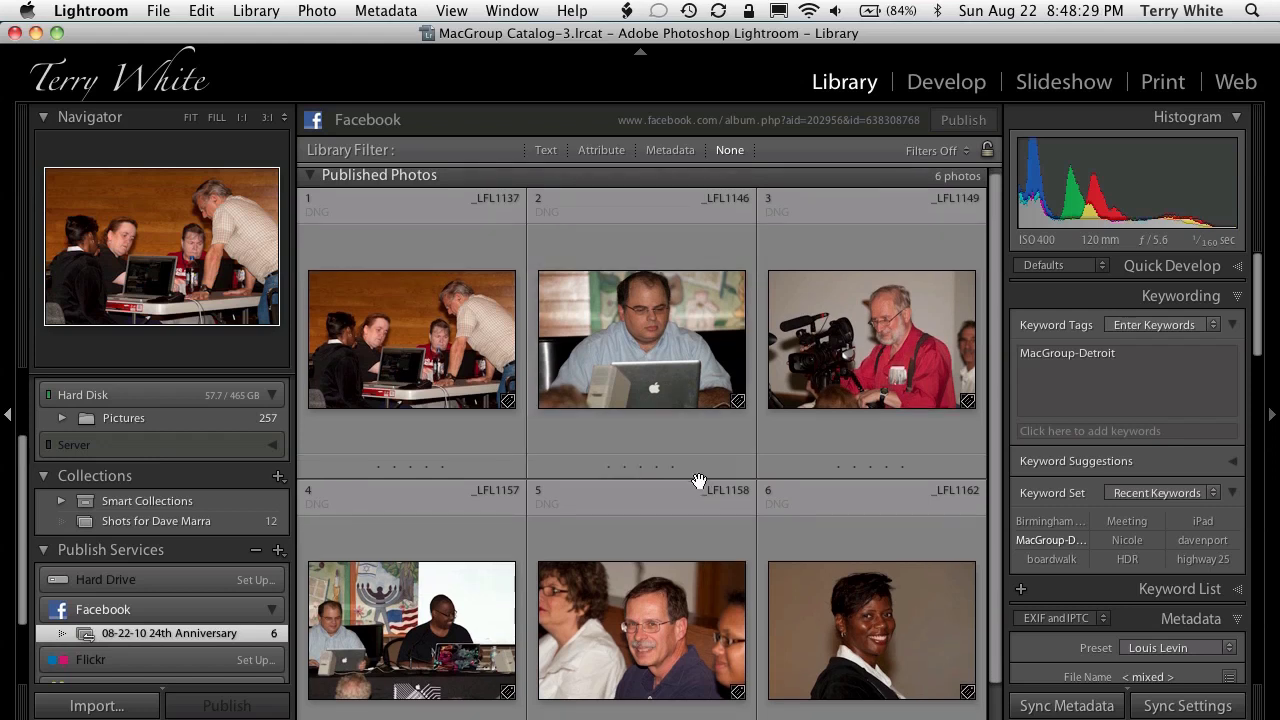
scroll(699, 484, "down", 3)
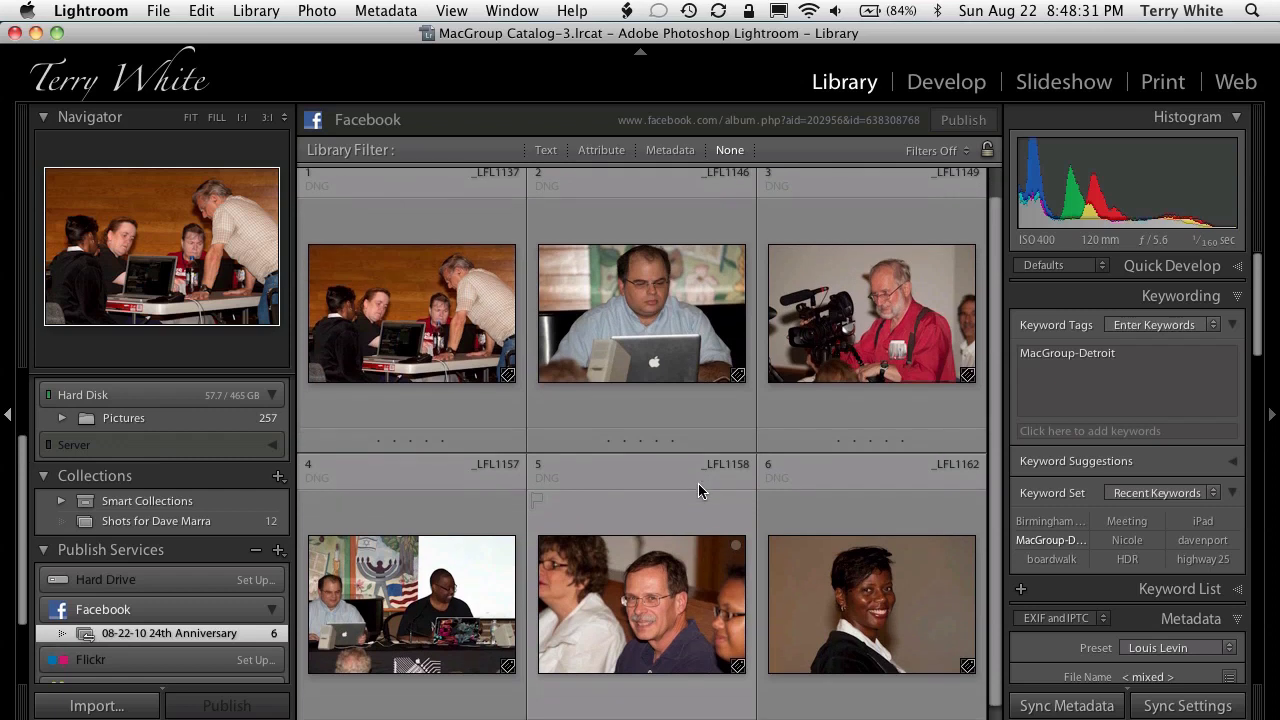
scroll(699, 490, "up", 4)
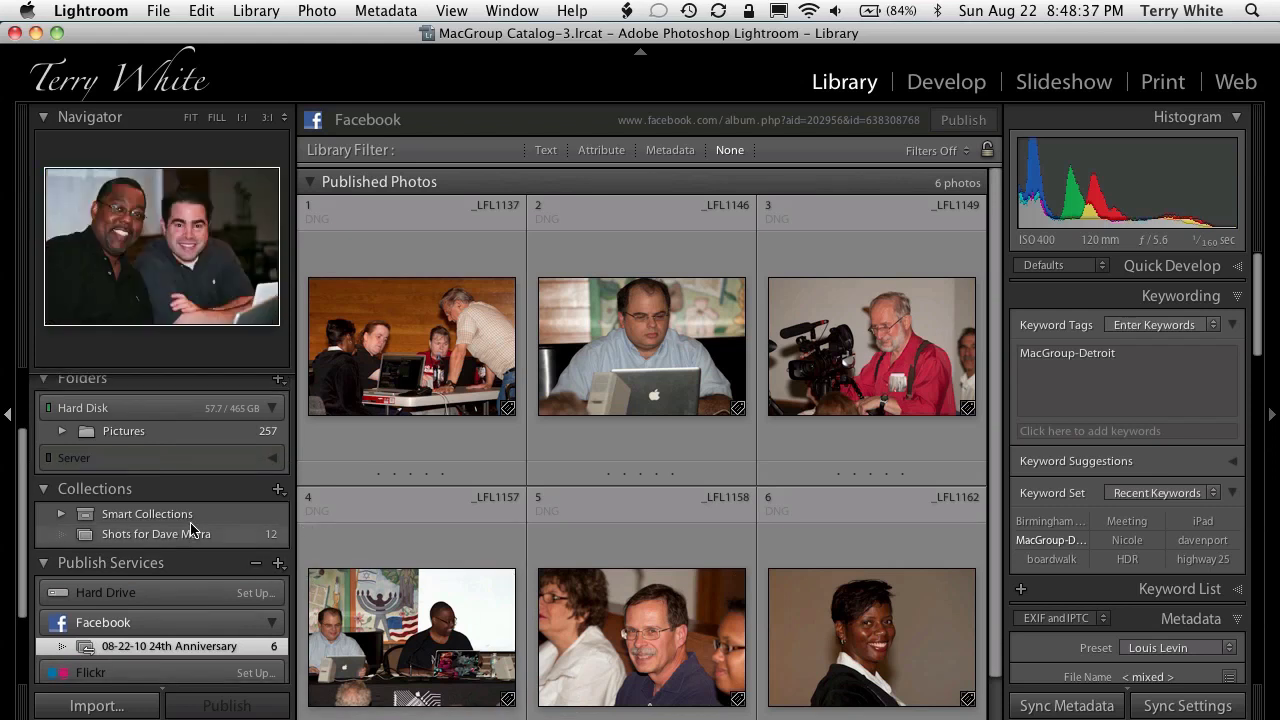
scroll(190, 528, "up", 2)
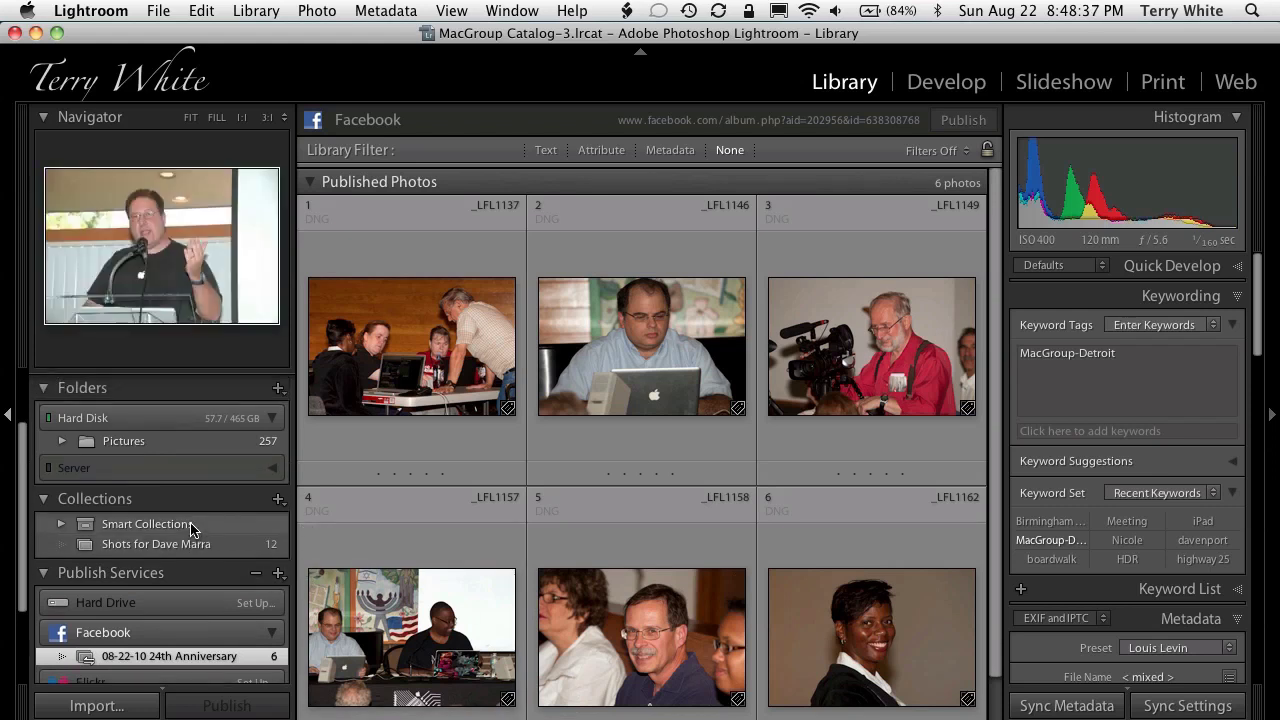
left_click(62, 441)
left_click(150, 521)
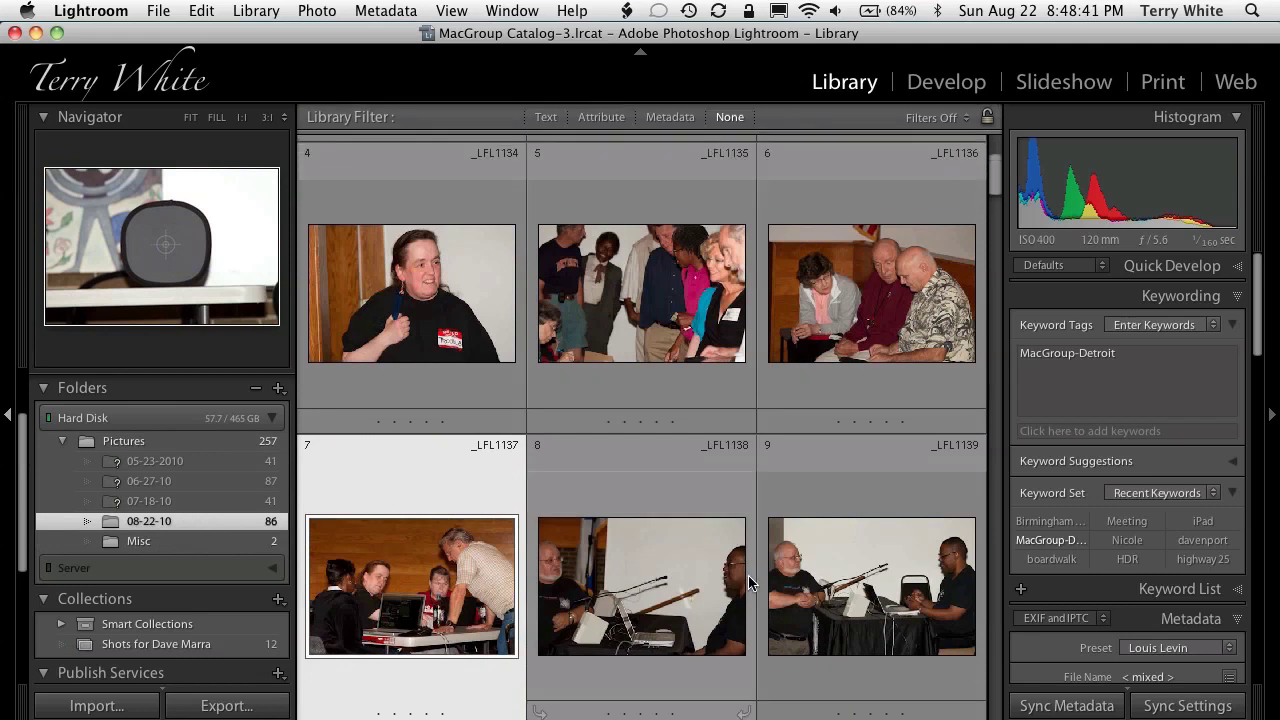
scroll(829, 505, "up", 3)
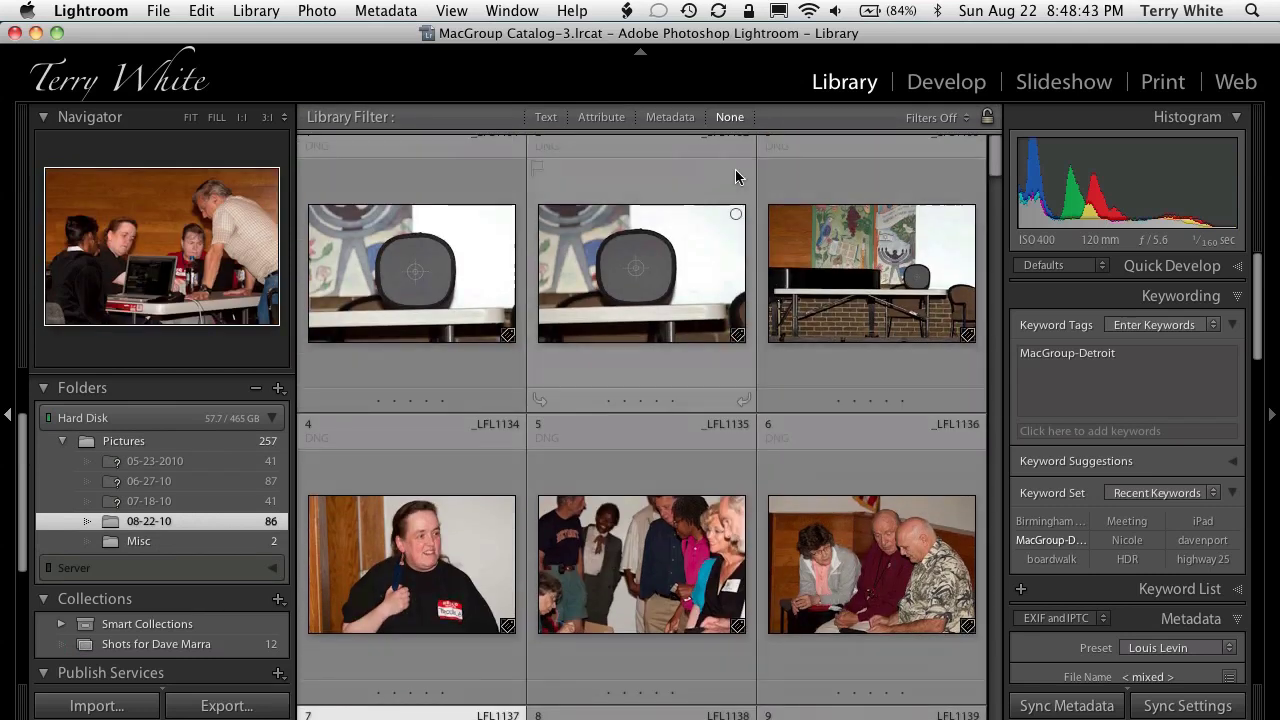
left_click(606, 118)
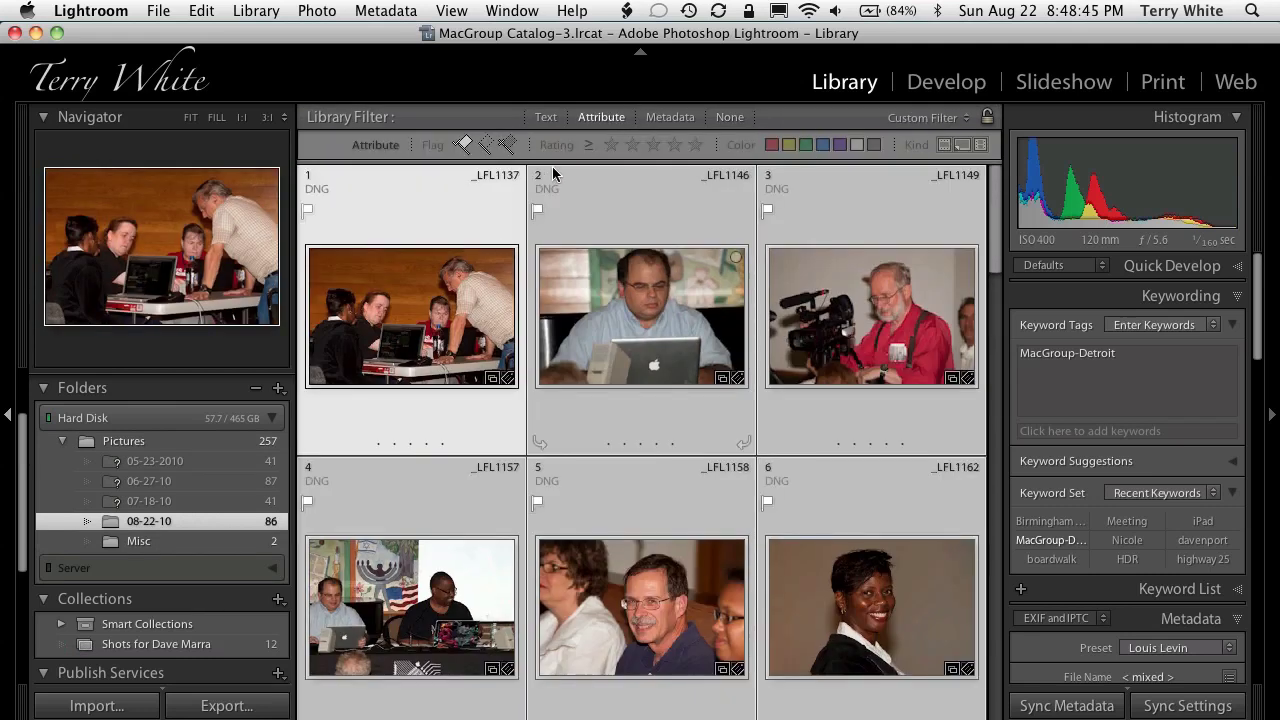
left_click(864, 585)
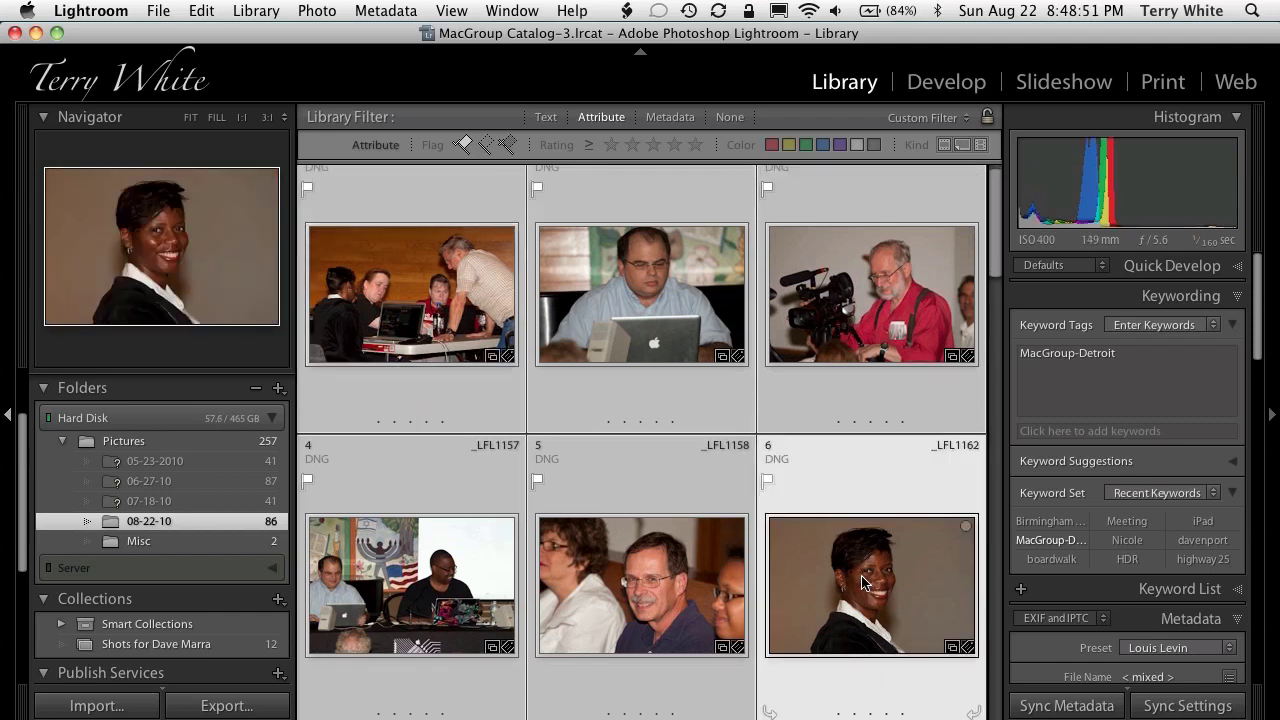
left_click(864, 585)
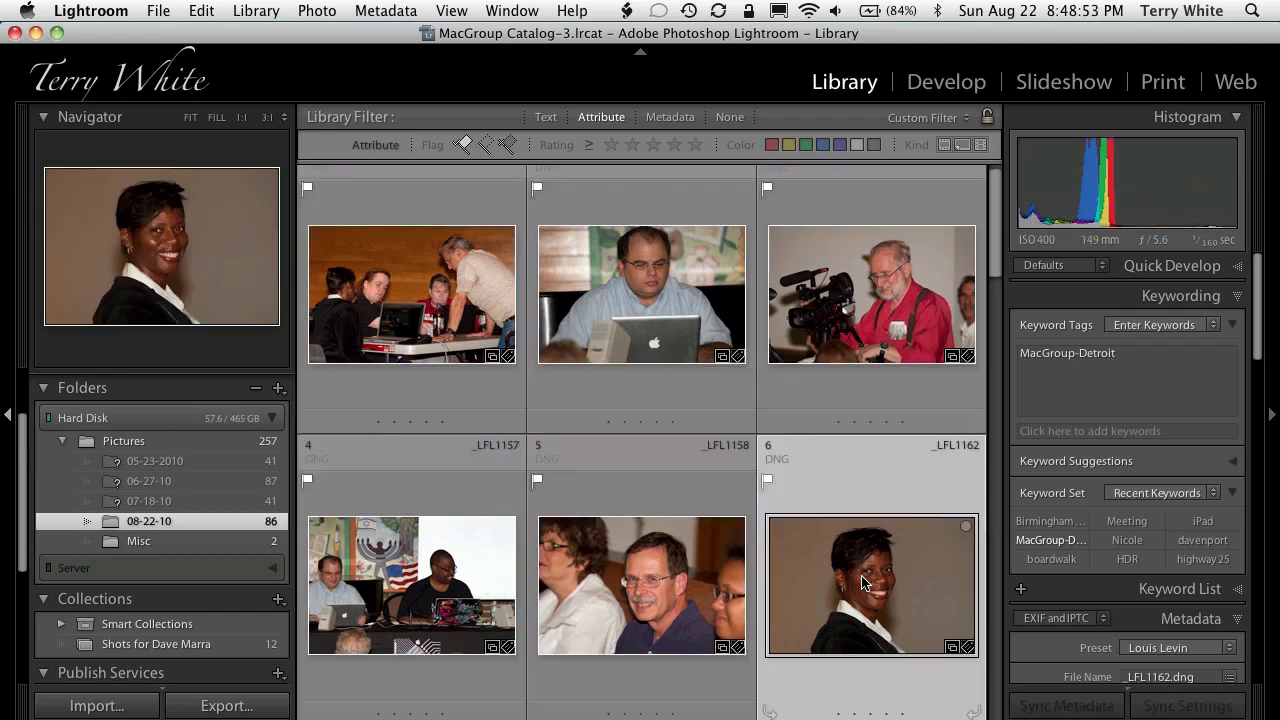
Crop _LFL1162 in Develop to a vertical frame around the woman's head and shoulders
key("d")
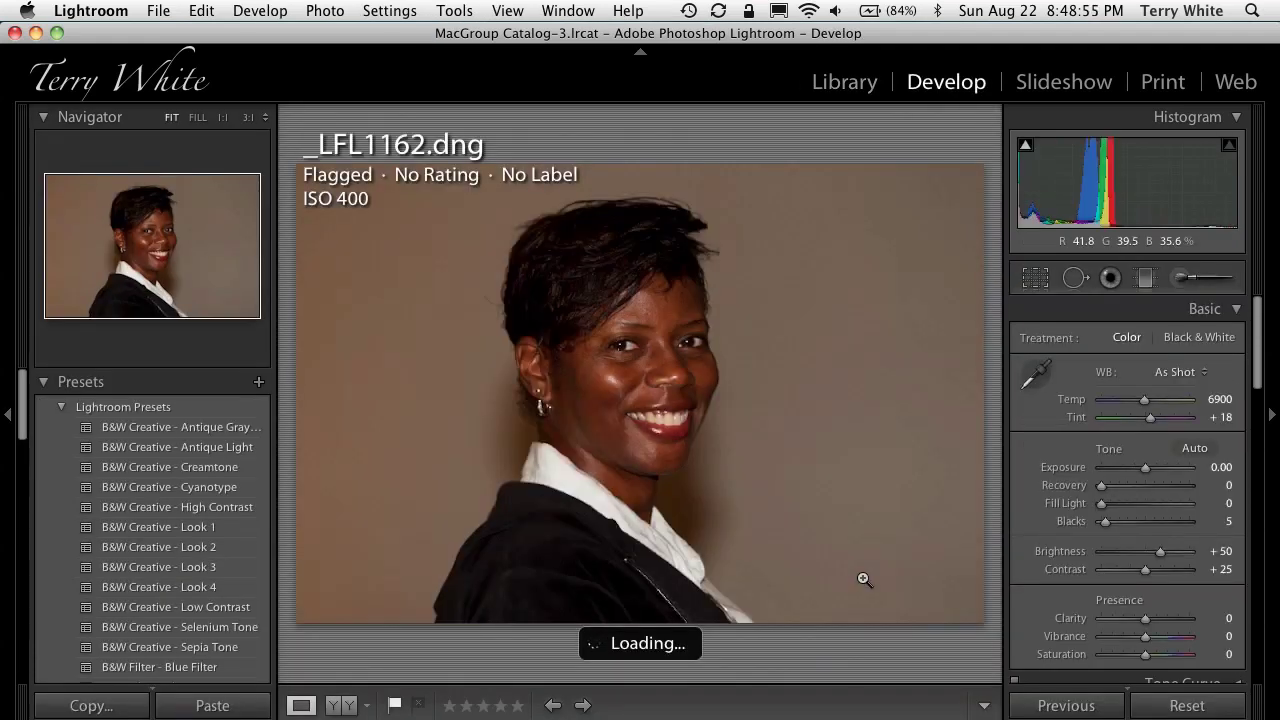
key("r")
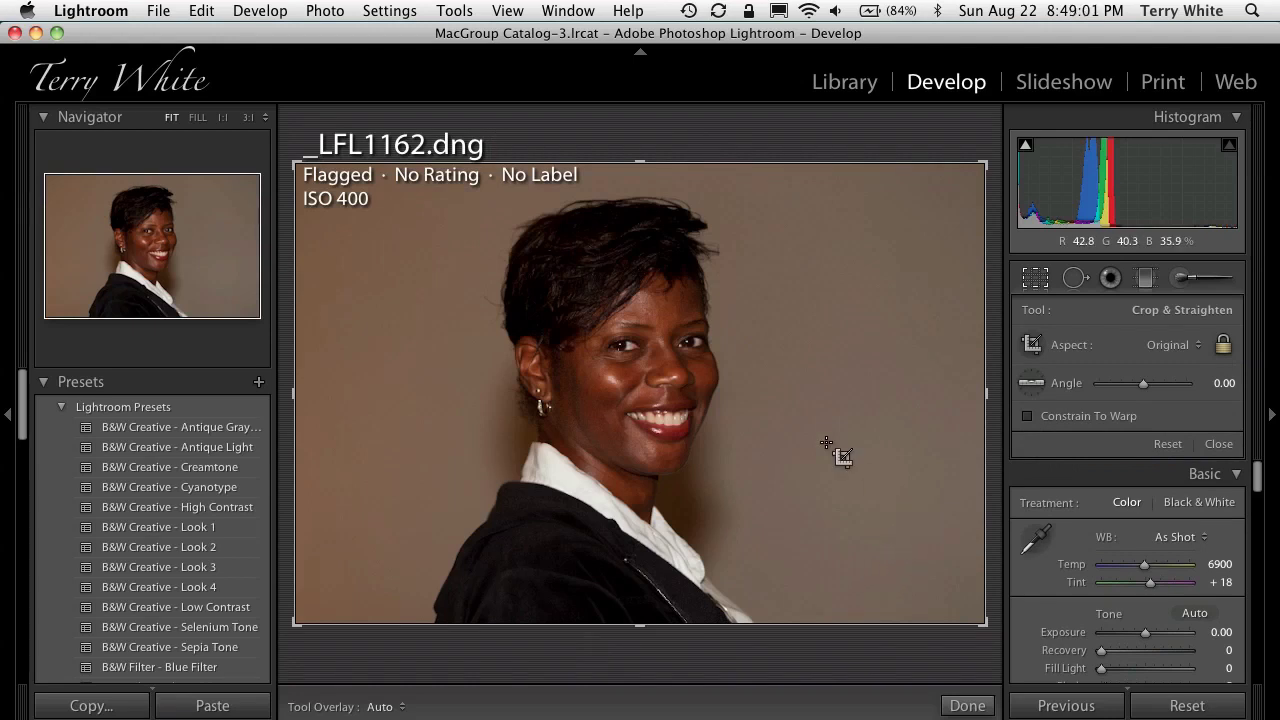
key("x")
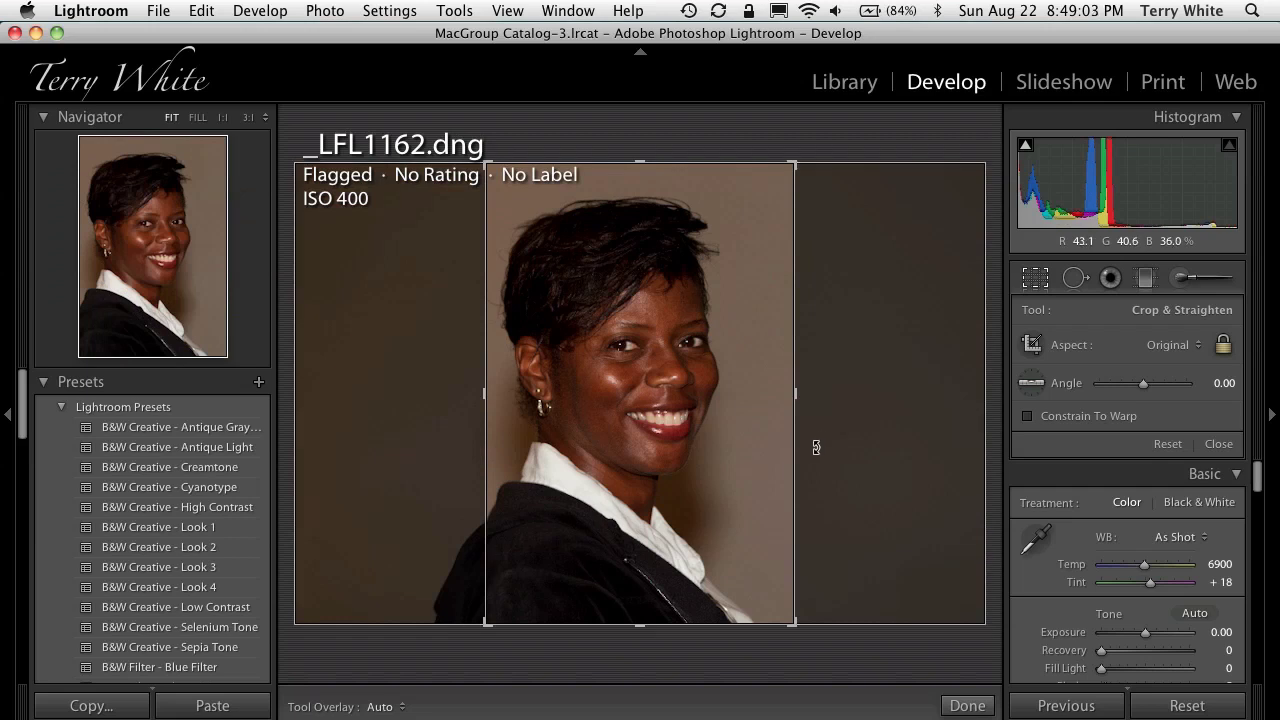
left_click_drag(654, 467, 691, 466)
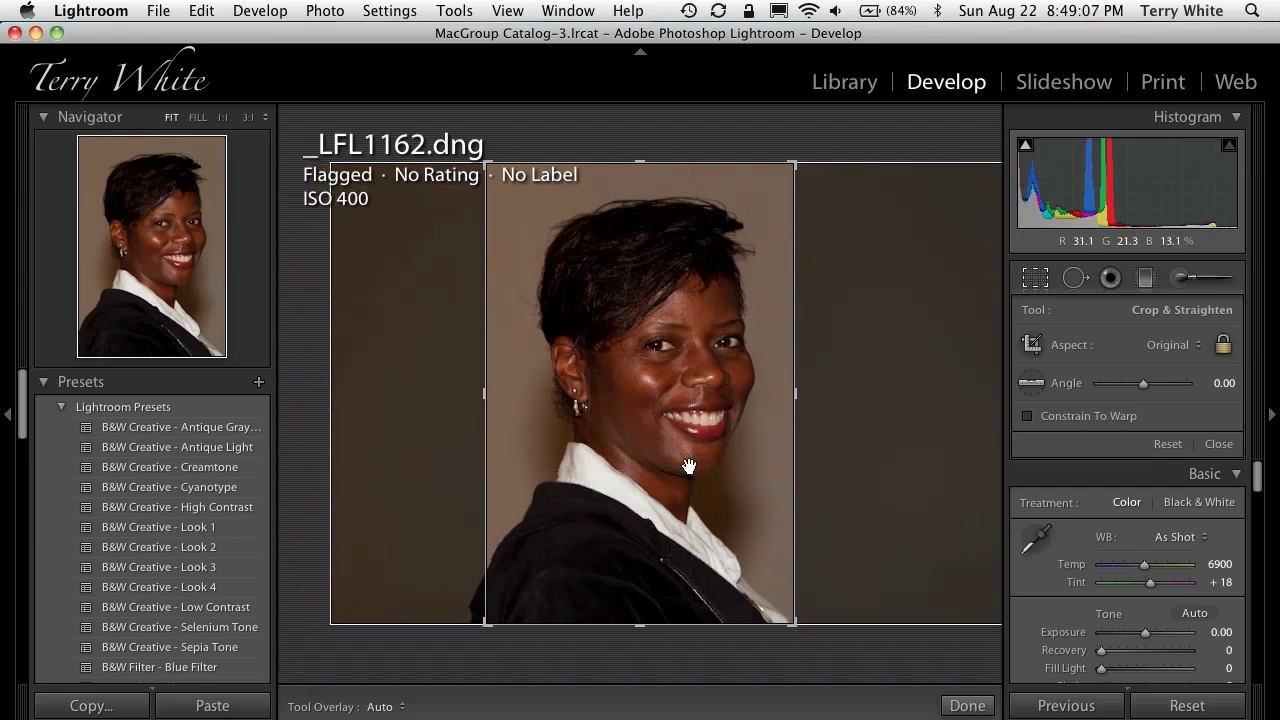
left_click_drag(641, 163, 642, 172)
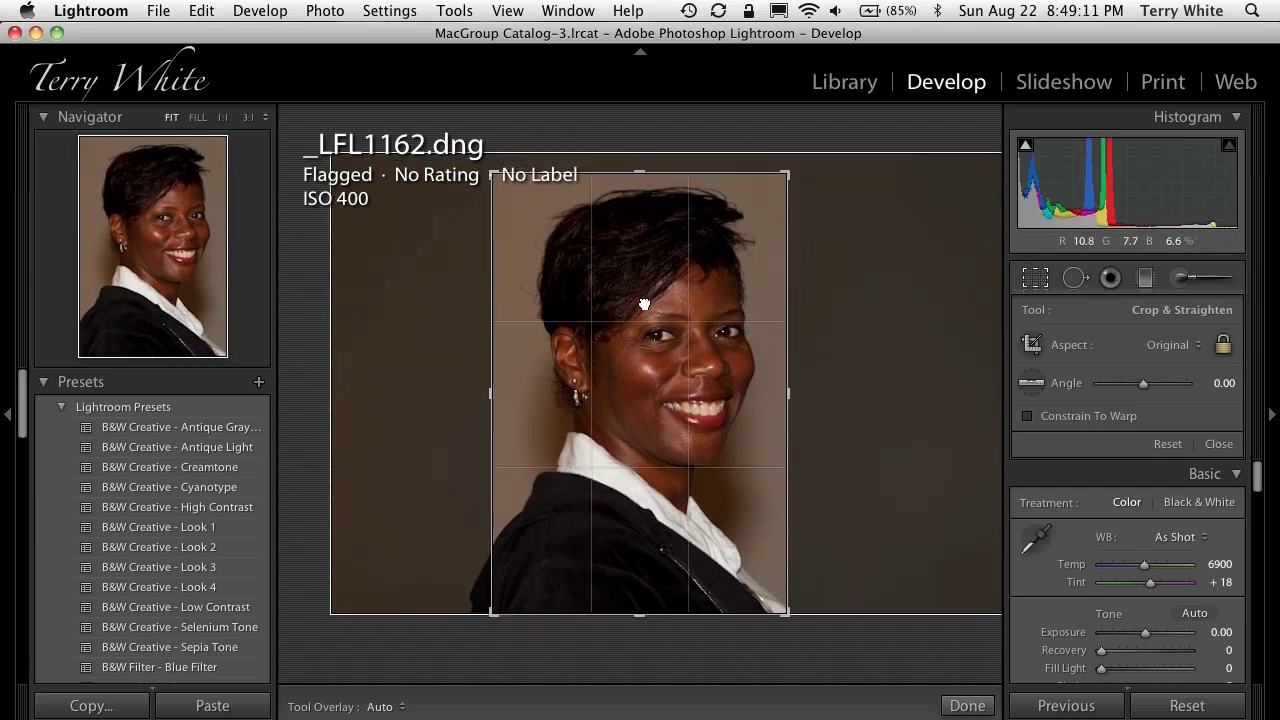
left_click_drag(648, 304, 616, 303)
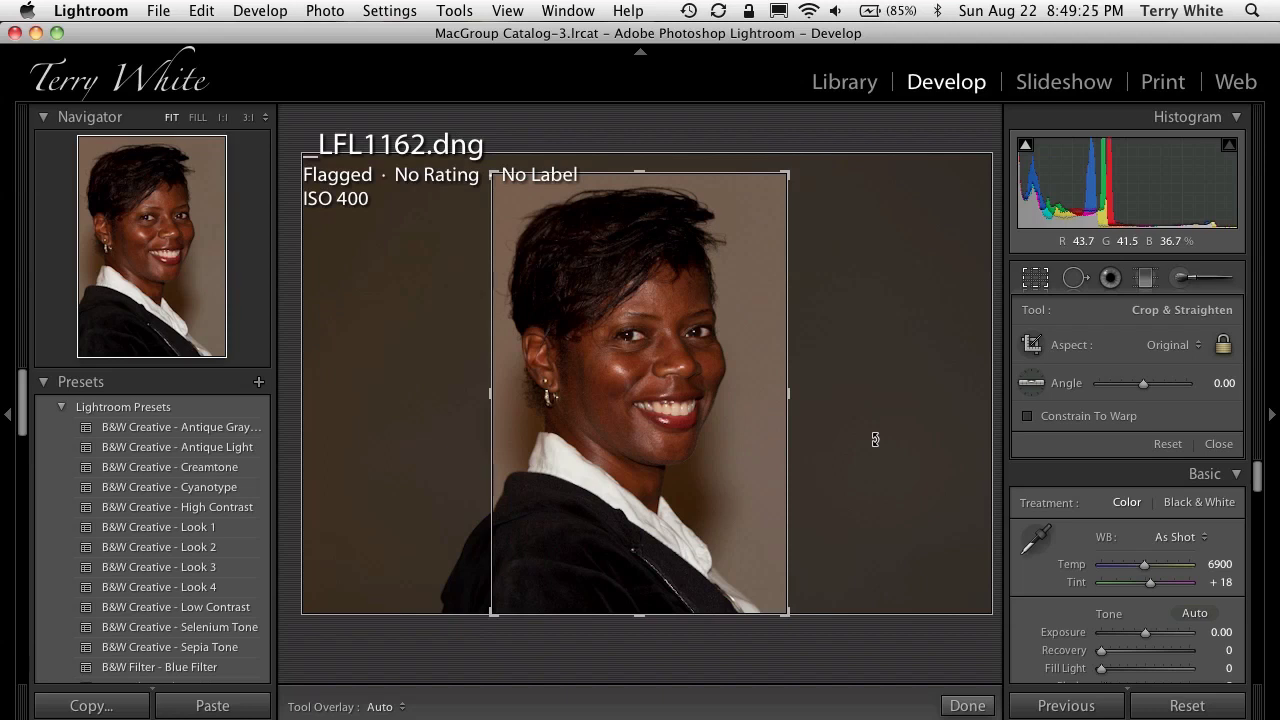
key("g")
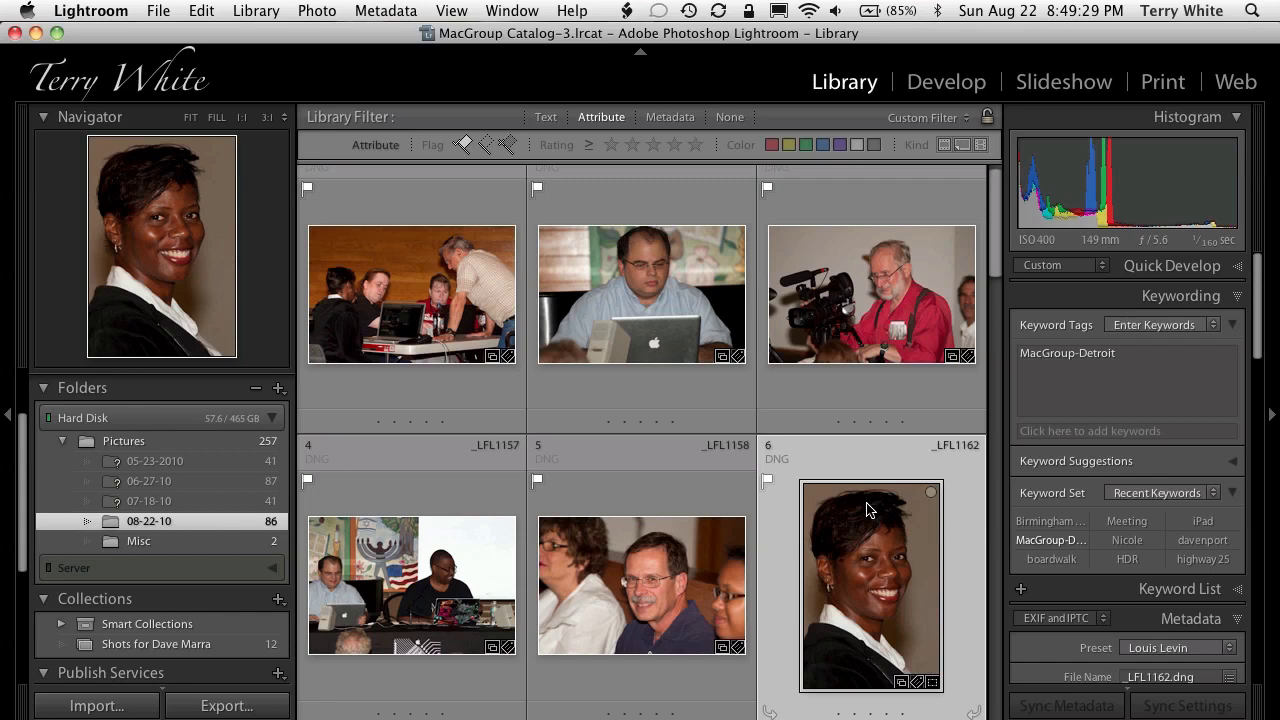
Publish the modified _LFL1162 from the '08-22-10 24th Anniversary' Facebook collection
scroll(155, 625, "down", 2)
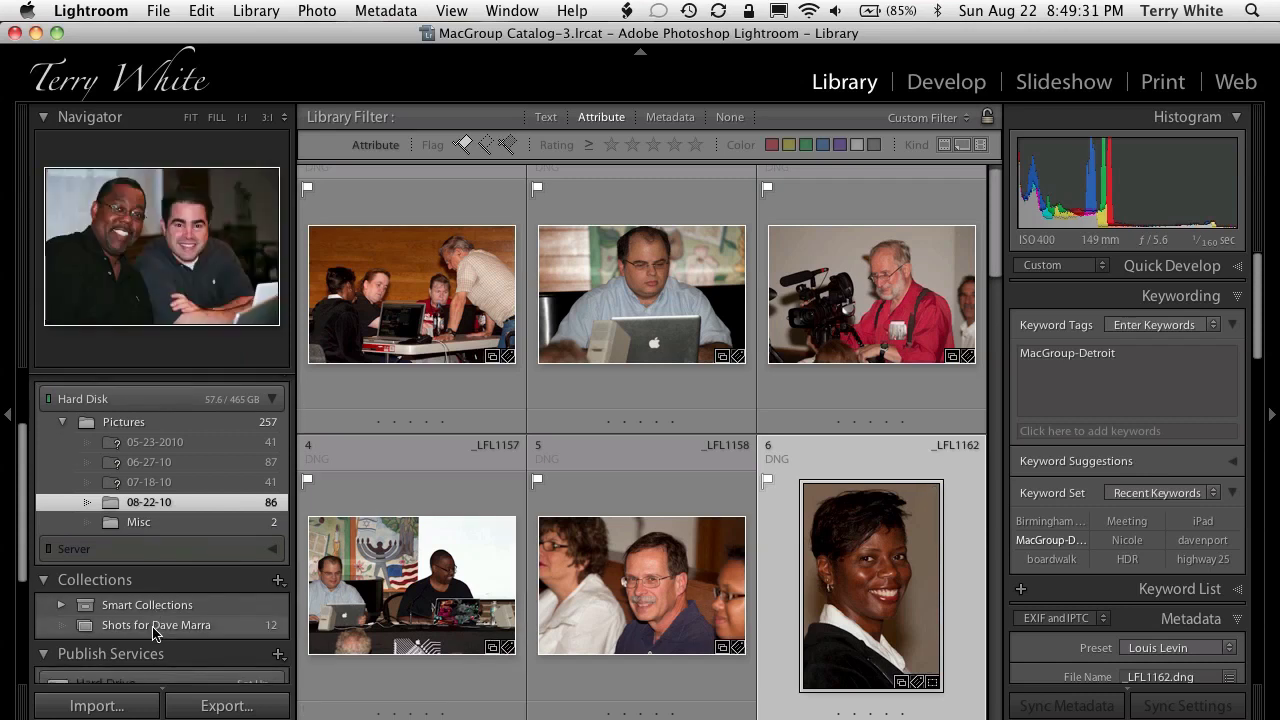
scroll(155, 630, "down", 3)
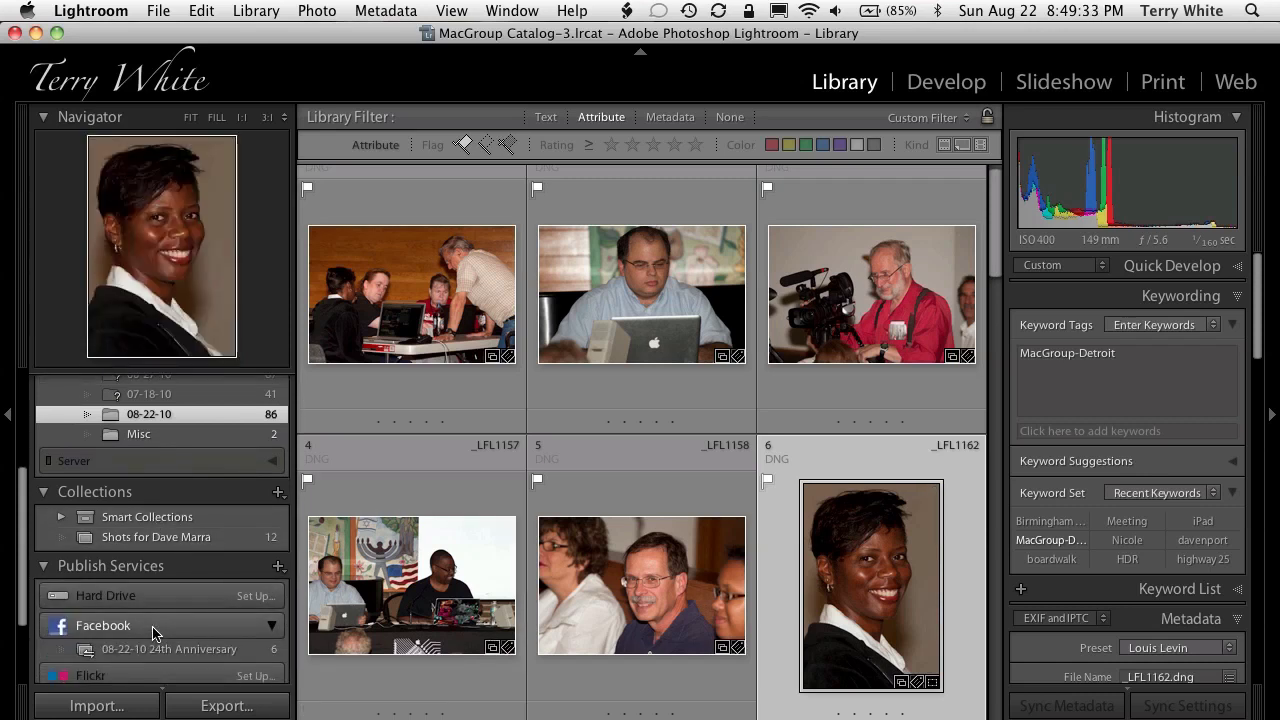
left_click(160, 650)
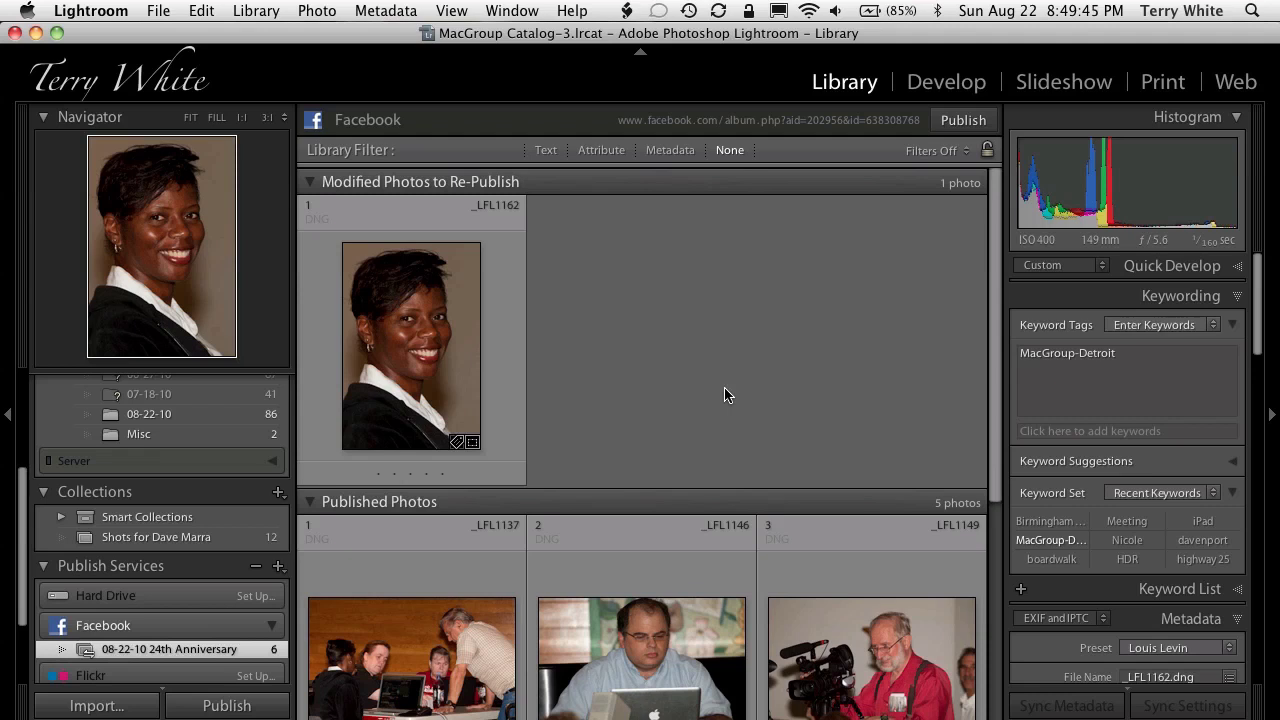
left_click(966, 121)
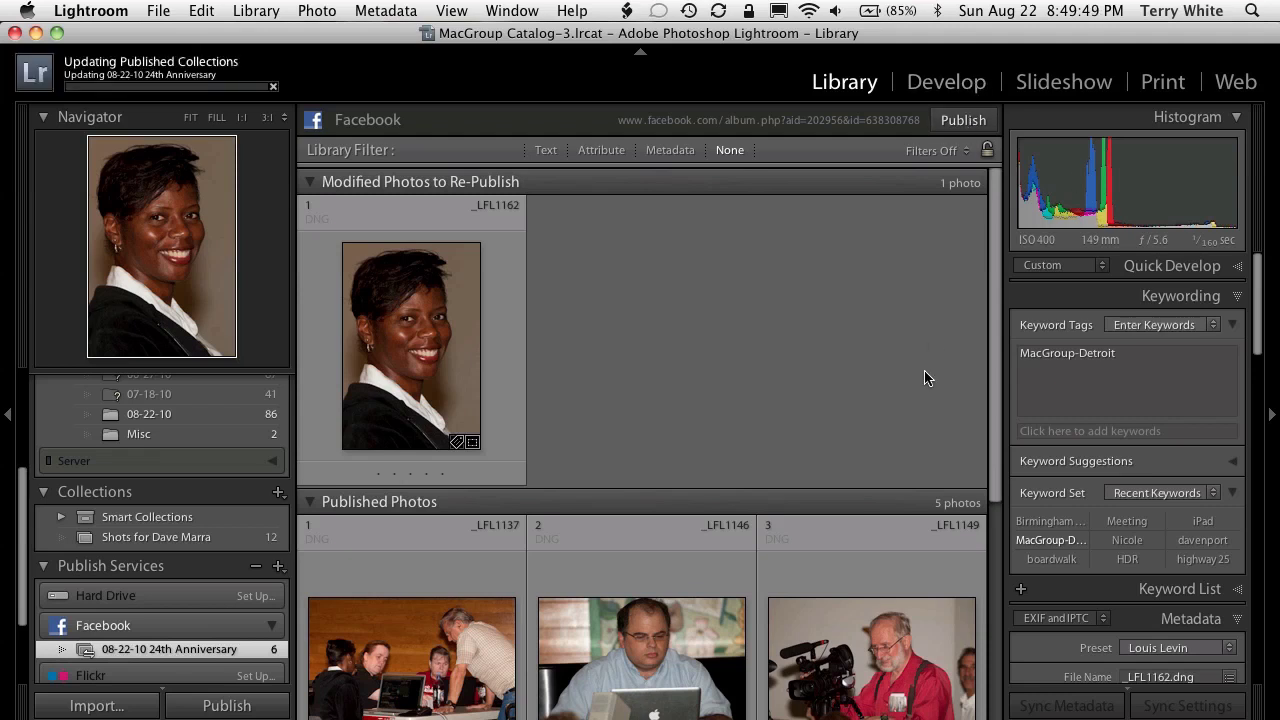